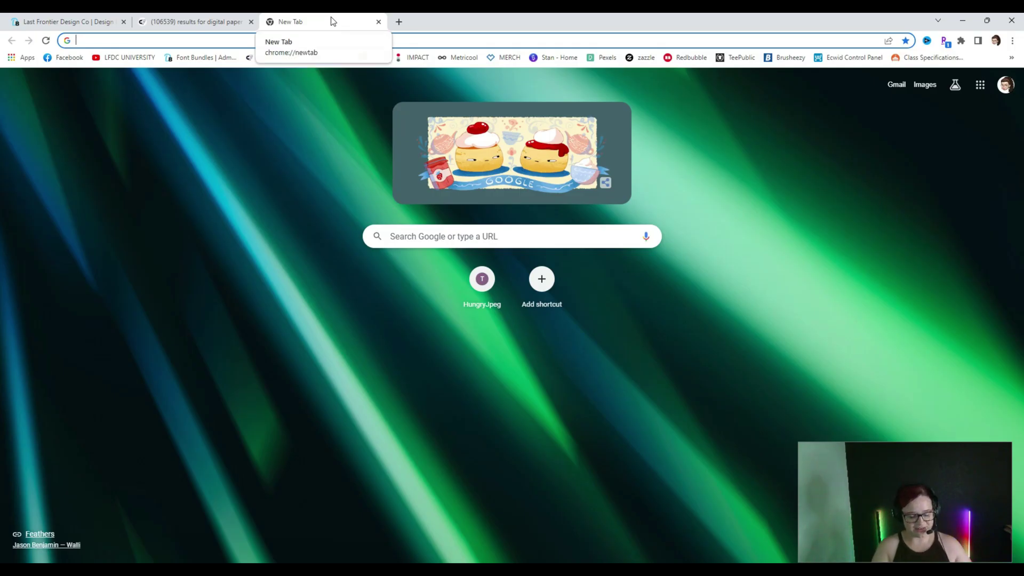
- Open Repper's pricing page and review the membership benefits and the monthly and yearly plans
text(Repp)
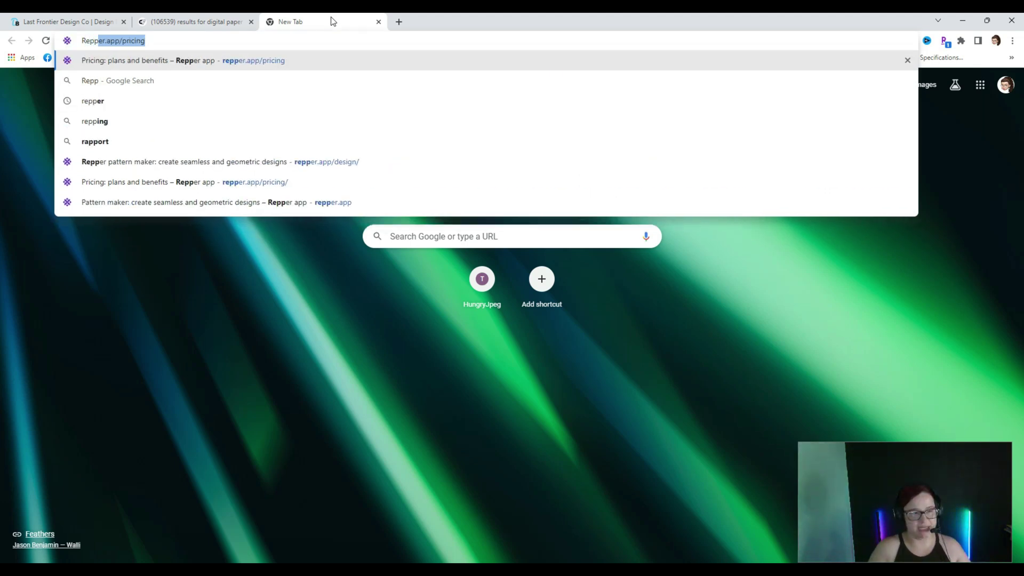
key(Return)
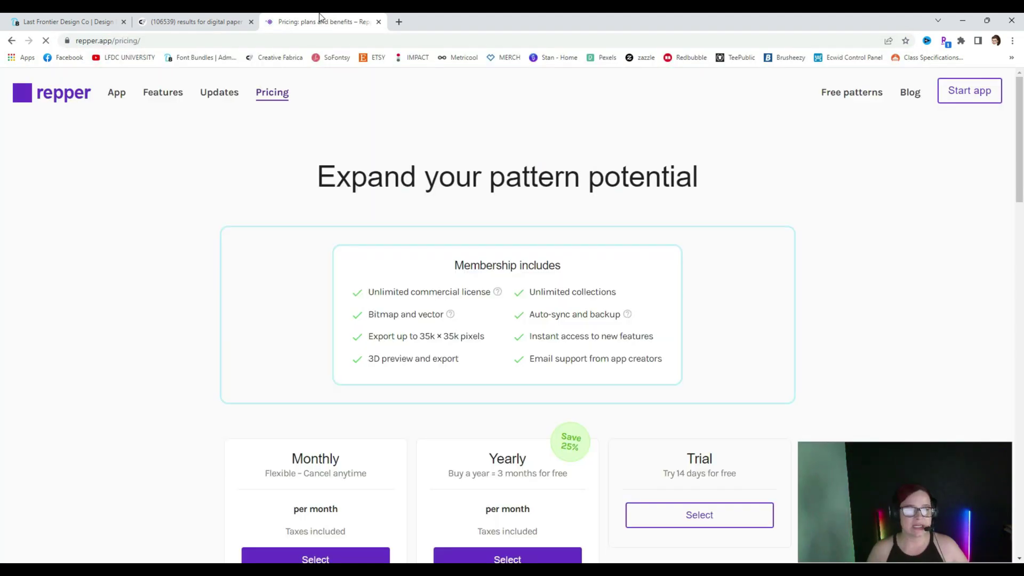
scroll(785, 241, down, 4)
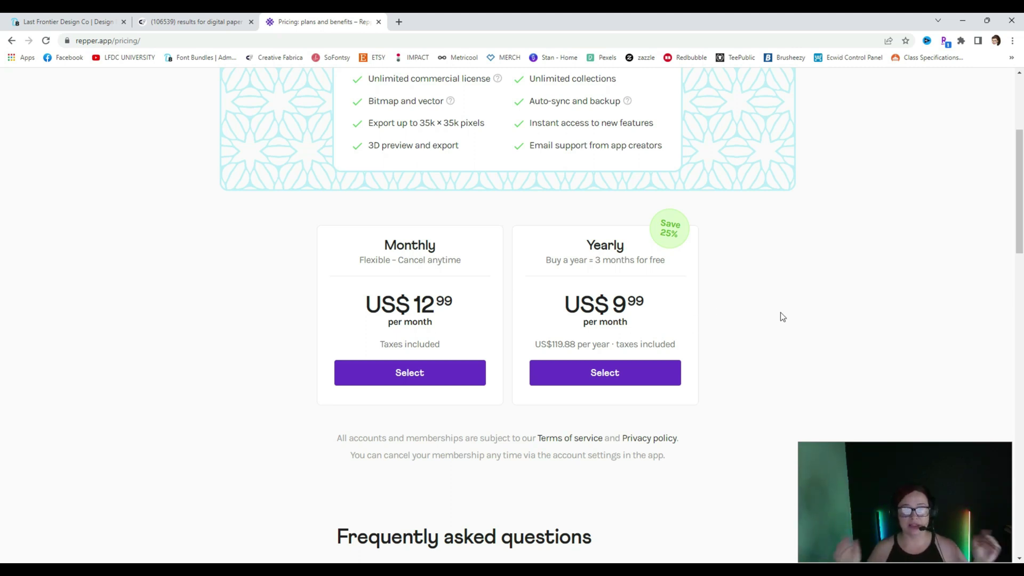
scroll(800, 318, up, 4)
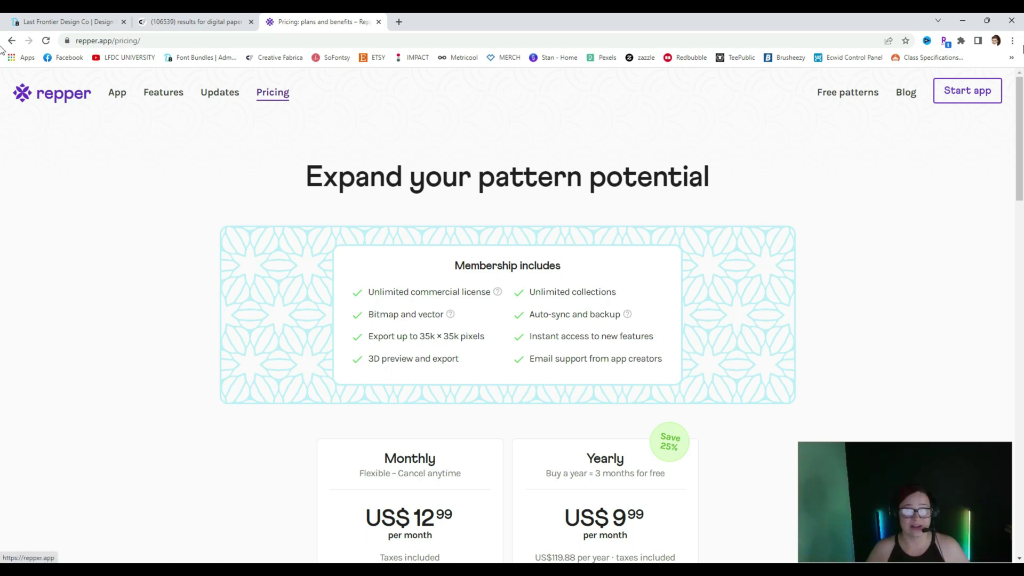
- Launch the Repper design app from its home page and view the Demo Project collection
click(56, 93)
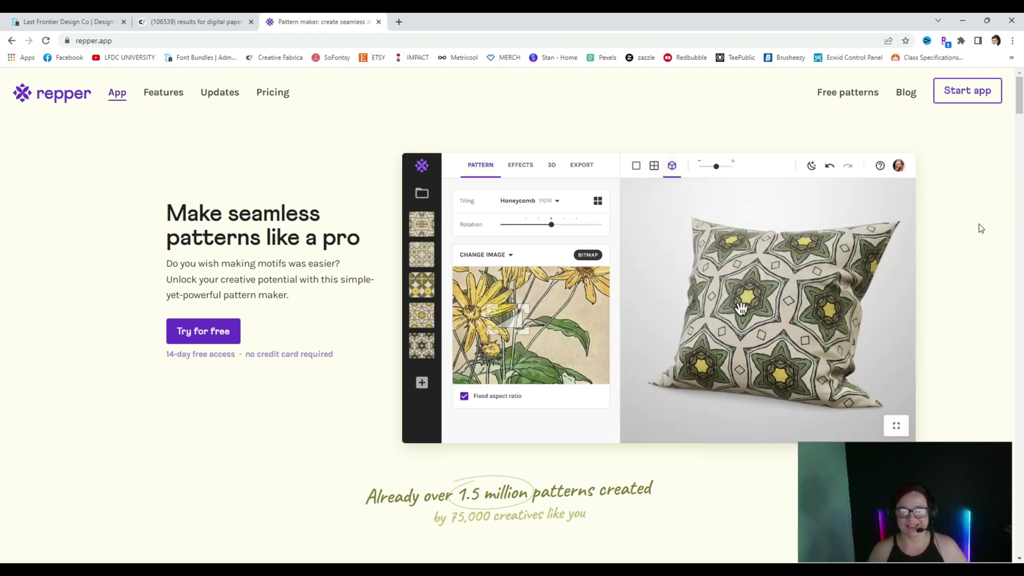
click(957, 95)
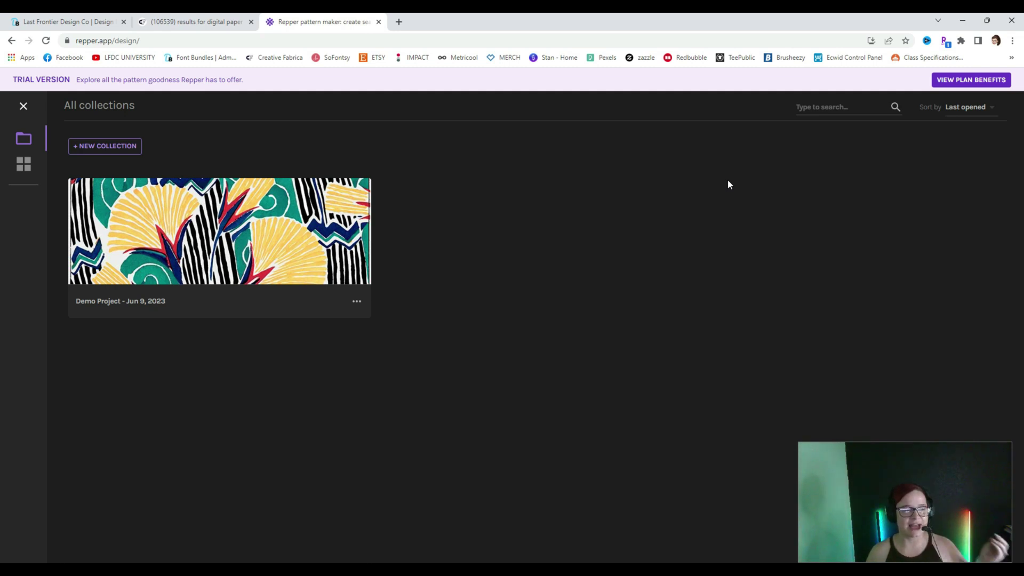
mouse_move(267, 262)
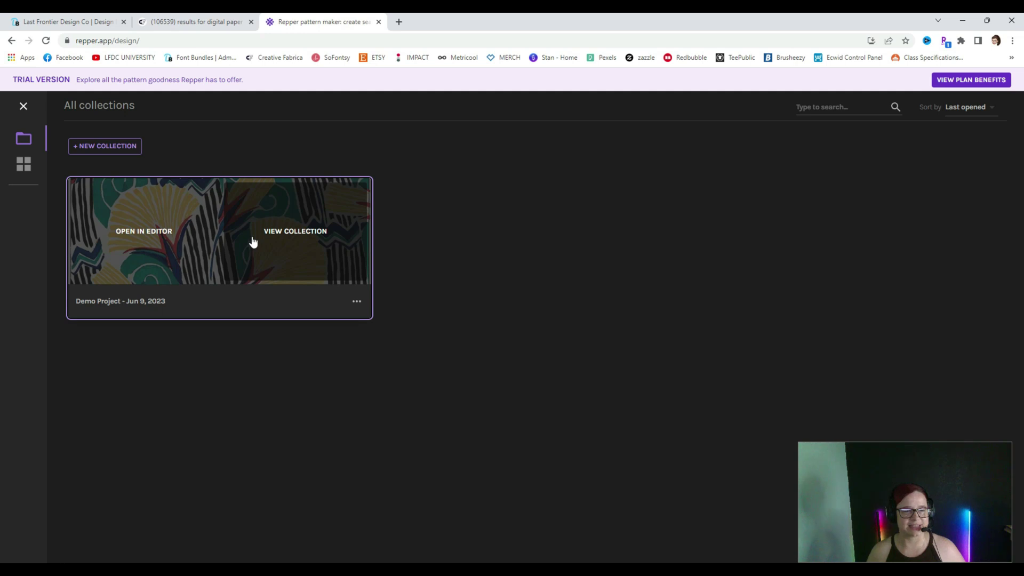
click(252, 241)
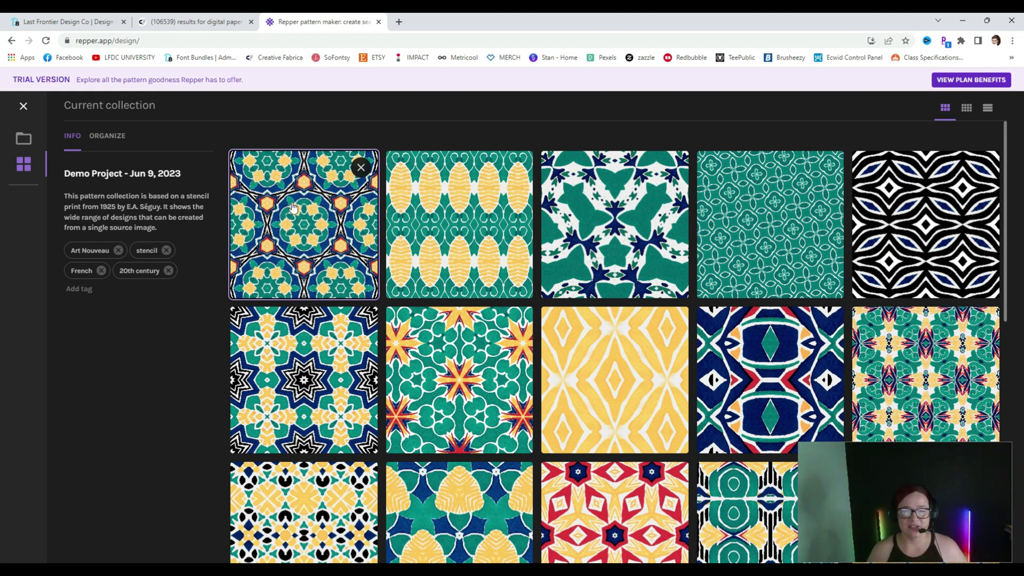
- Browse the collection's patterns and open the green Cross Brick pattern with yellow squares in the editor
scroll(524, 410, down, 8)
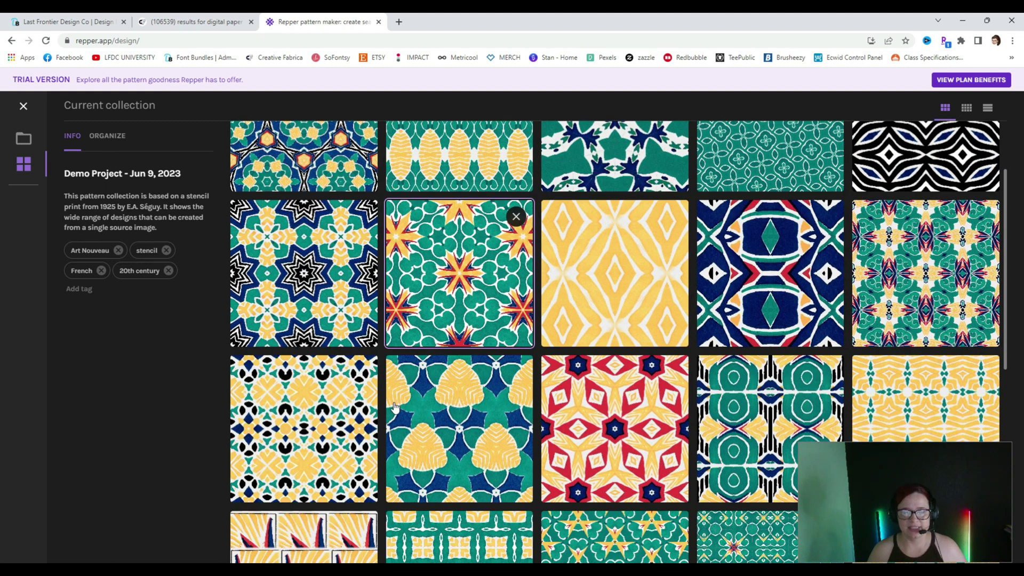
scroll(394, 408, down, 2)
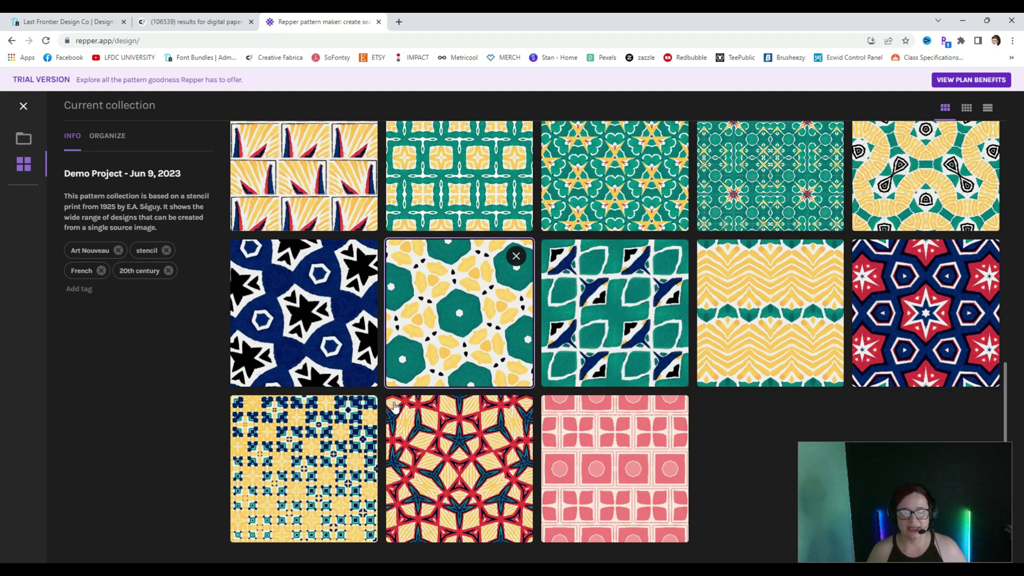
scroll(480, 416, up, 3)
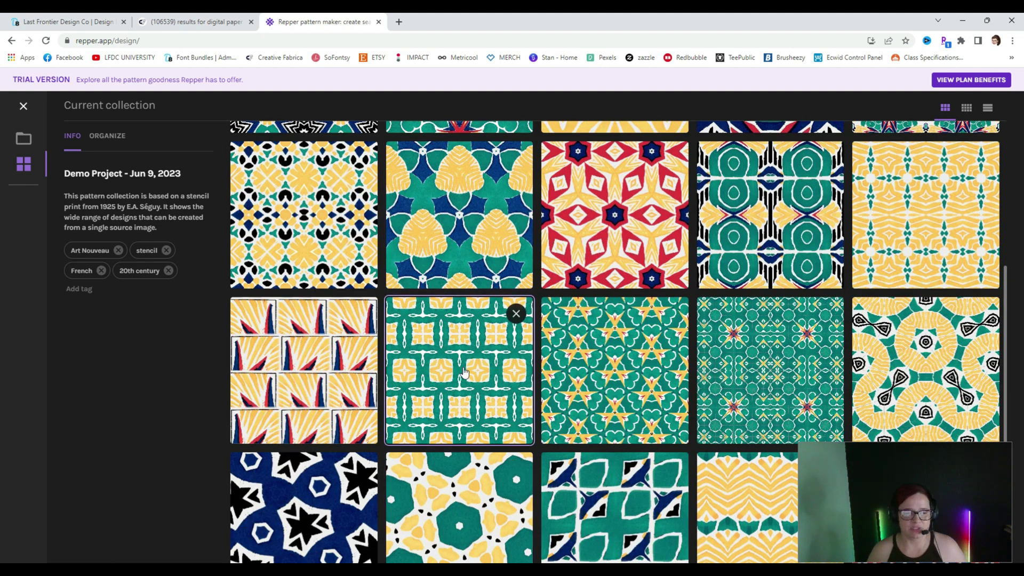
click(463, 345)
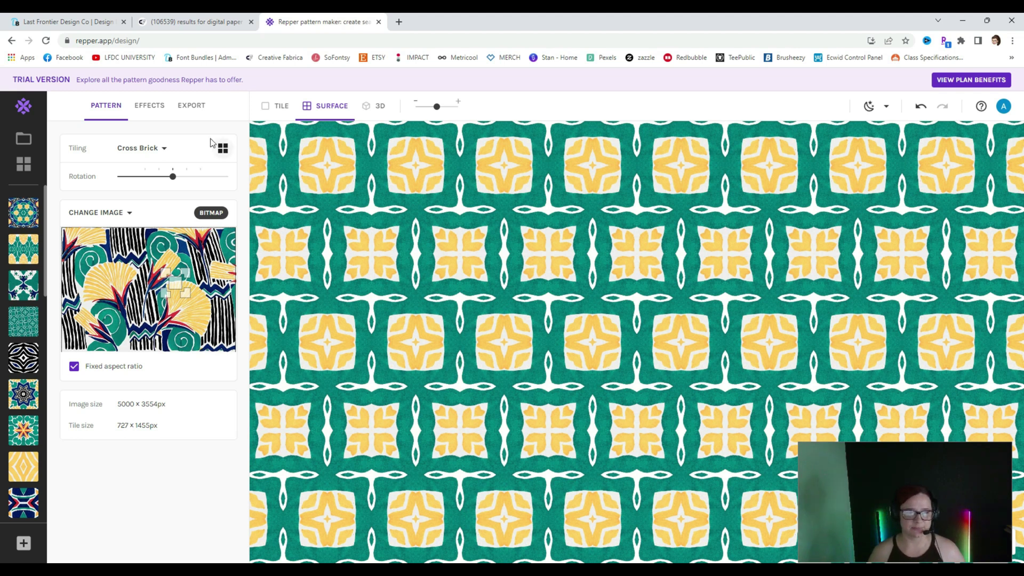
- Examine the available base and advanced tilings, comparing the seamless and seamed groups, without changing the pattern's tiling
click(104, 109)
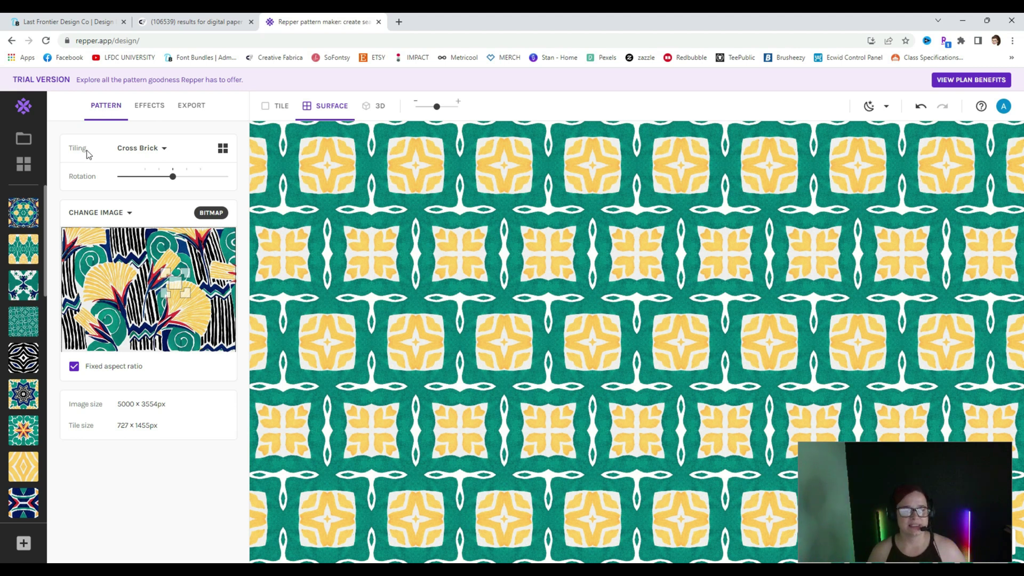
click(132, 154)
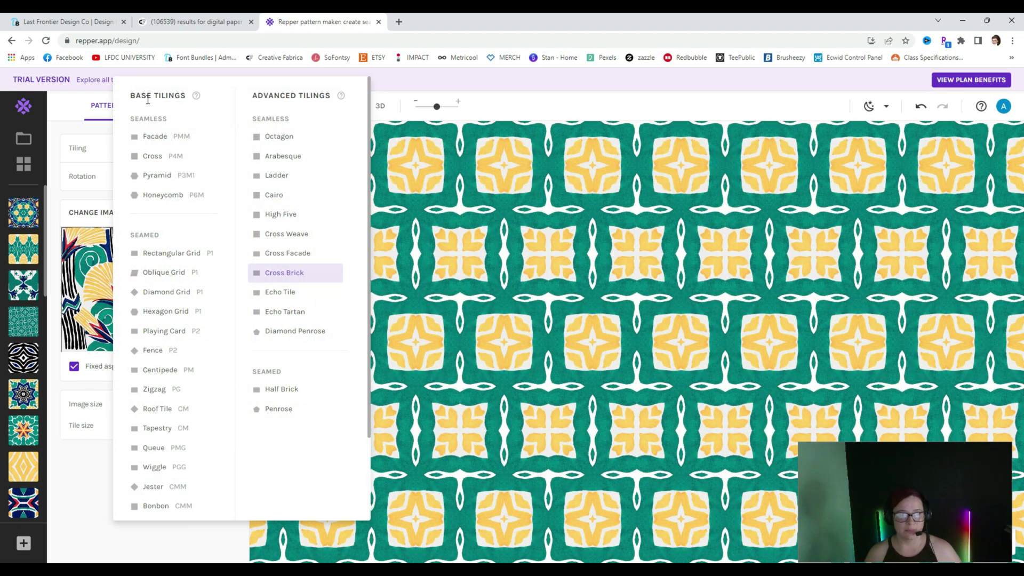
double_click(133, 119)
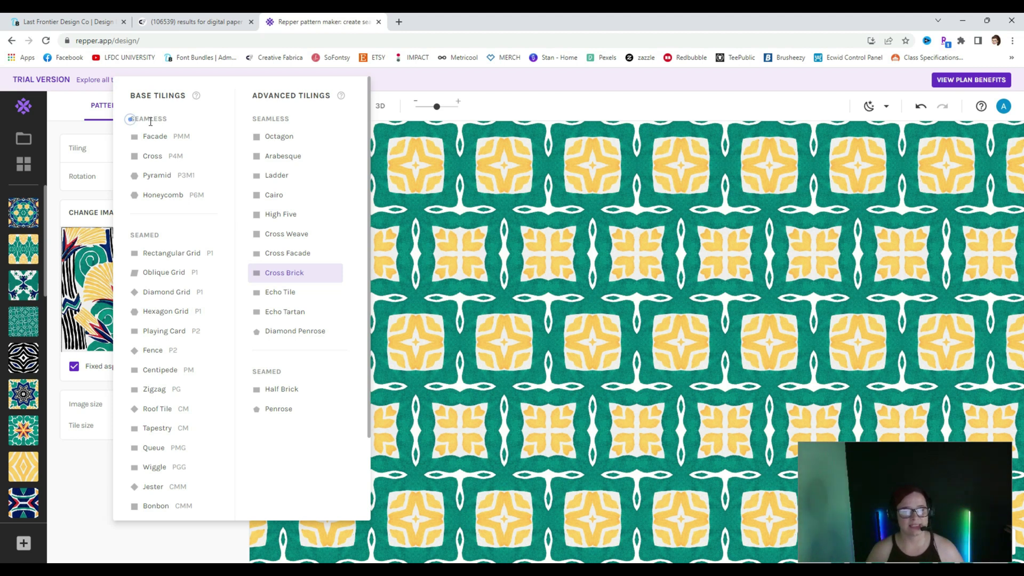
double_click(261, 119)
click(258, 388)
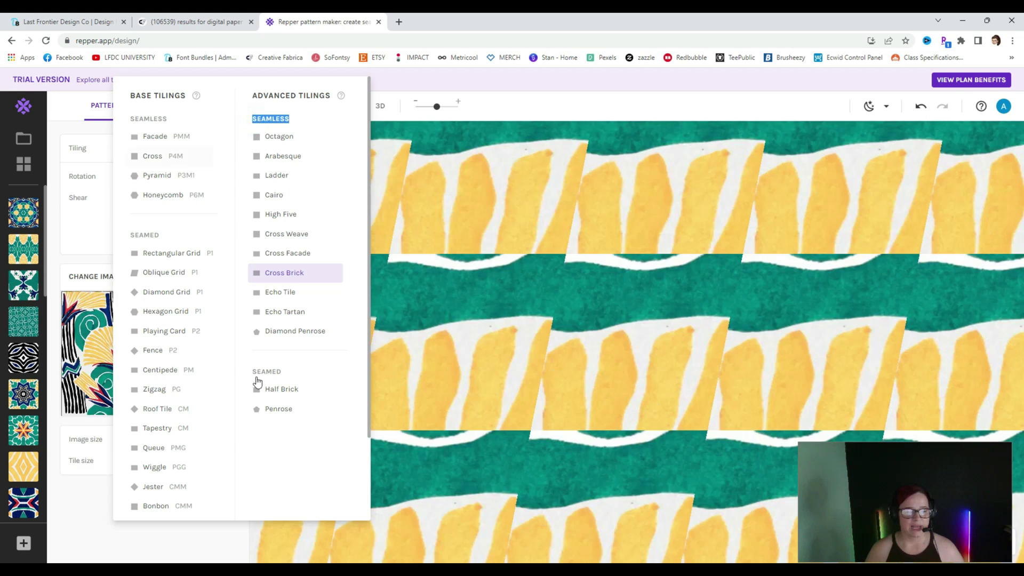
double_click(261, 371)
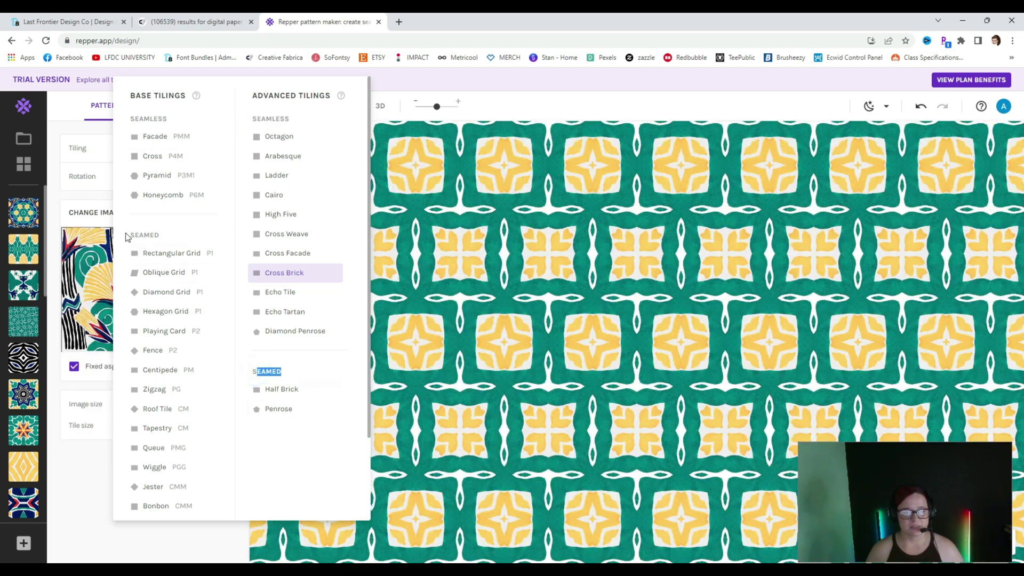
double_click(131, 235)
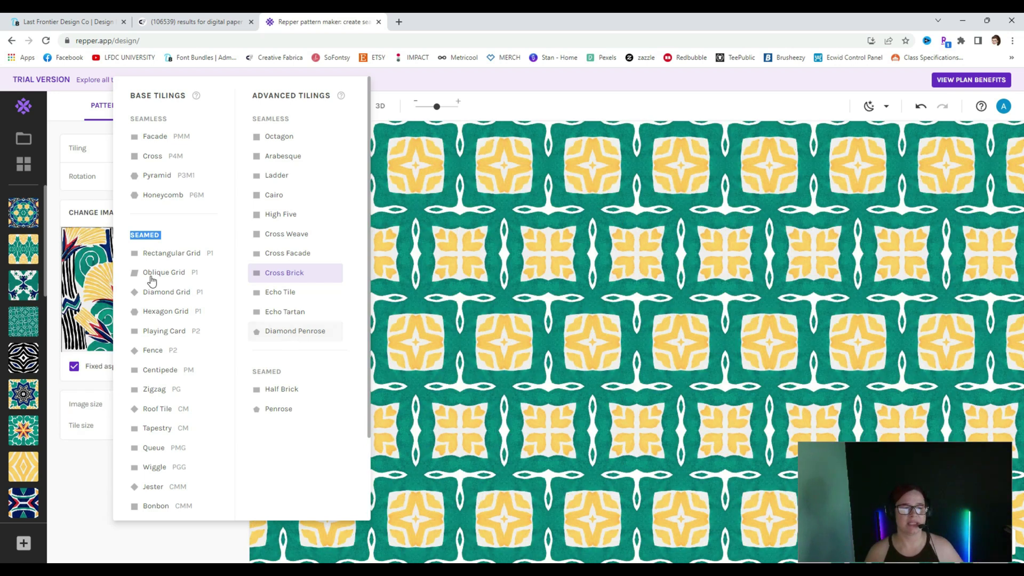
click(60, 212)
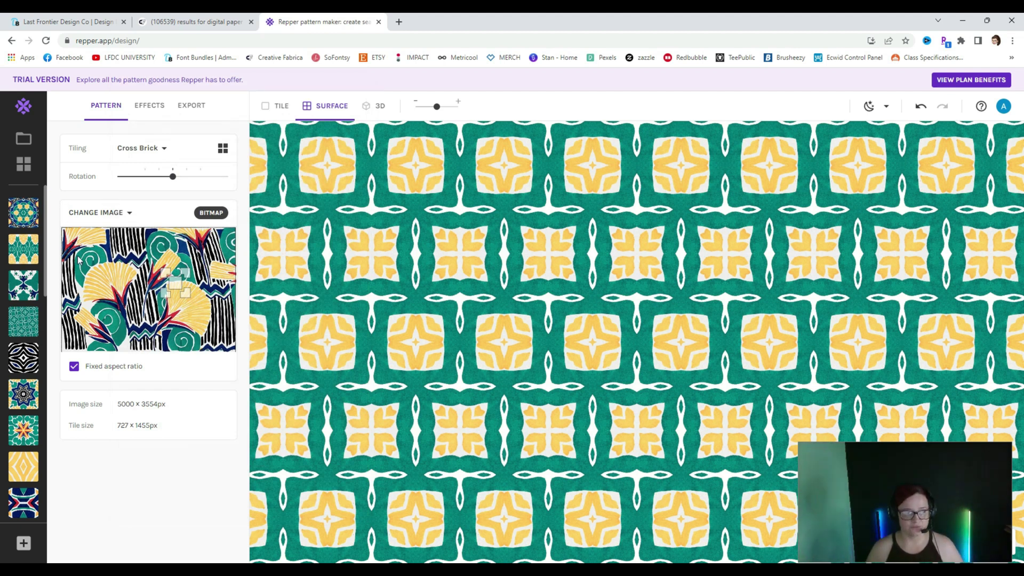
- Move the selection frame to the source image's upper-left corner and enlarge it over the green spiral to a tile of about 2480 × 4959 px
drag(173, 284, 151, 285)
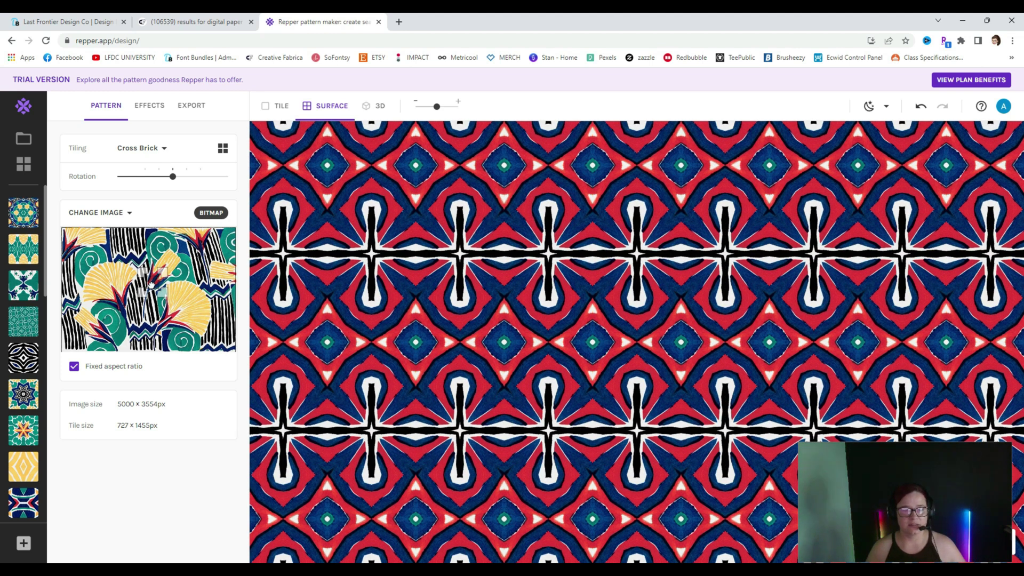
drag(152, 285, 68, 236)
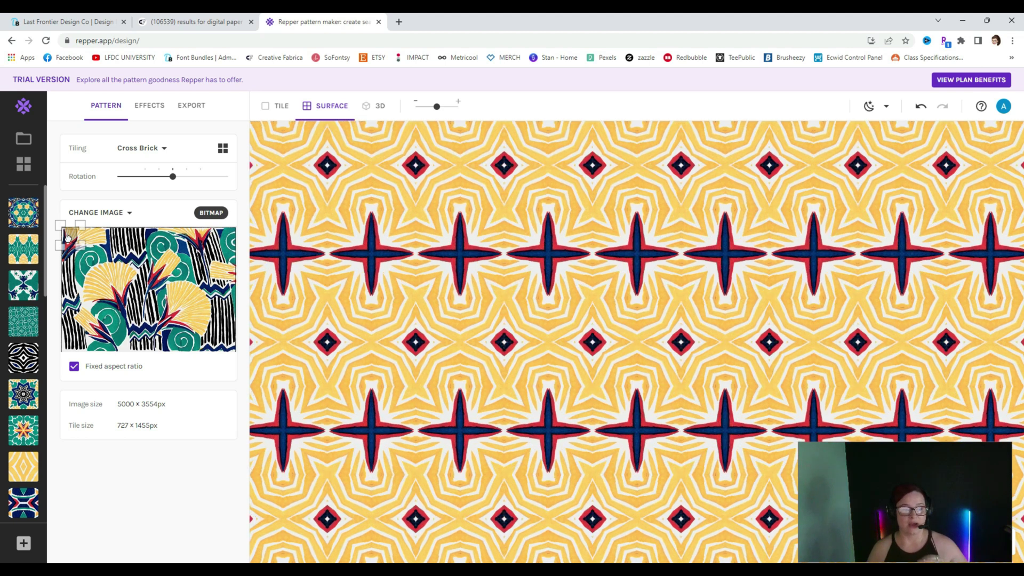
drag(68, 238, 69, 240)
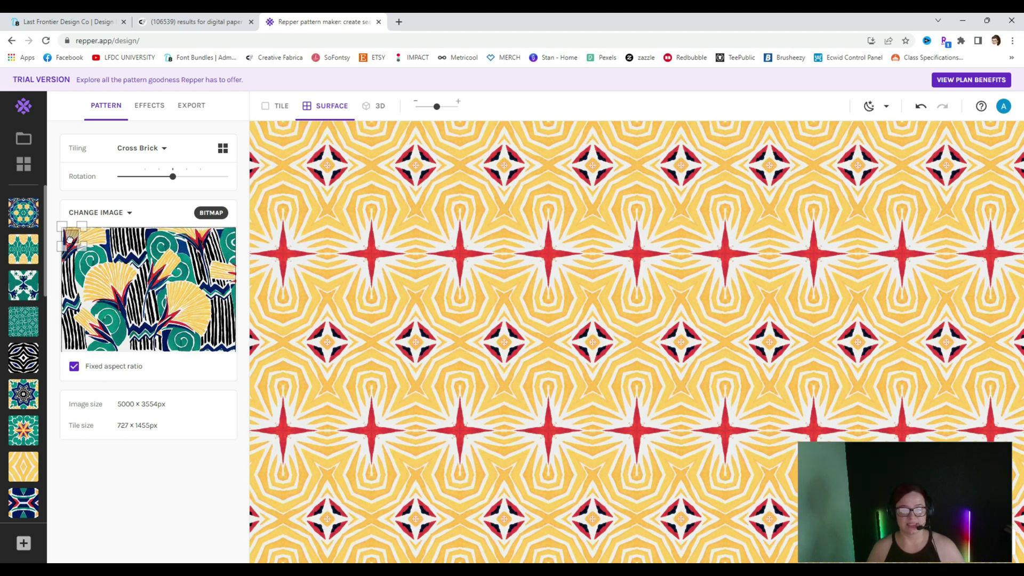
mouse_move(70, 239)
mouse_down()
mouse_move(89, 259)
mouse_move(82, 240)
mouse_up()
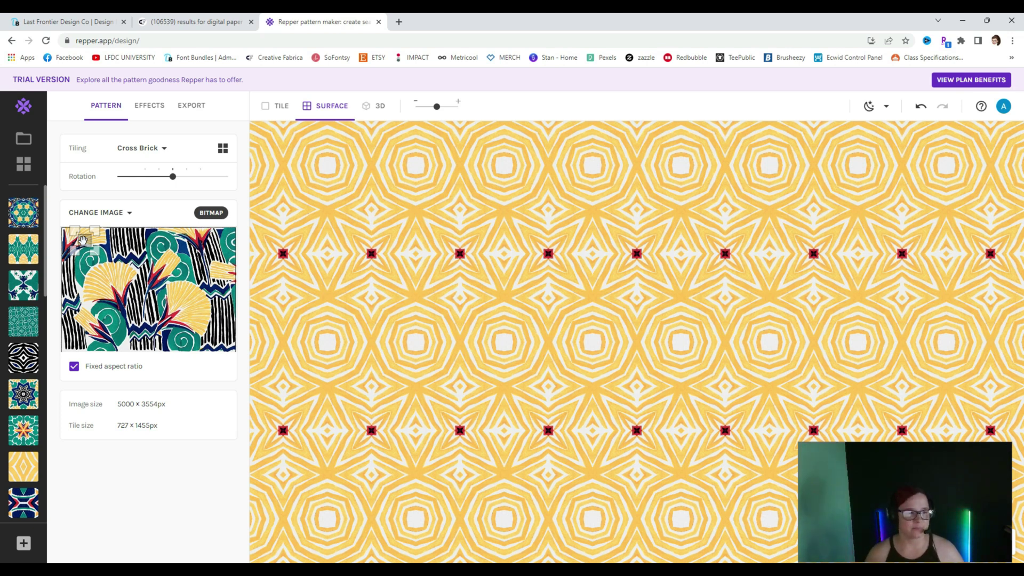
drag(82, 239, 74, 239)
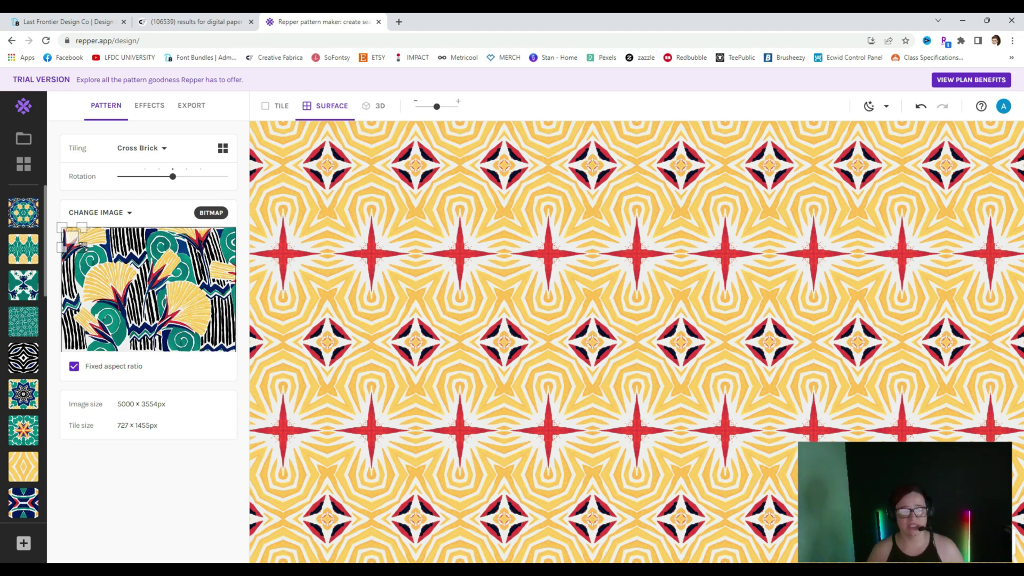
drag(84, 248, 112, 288)
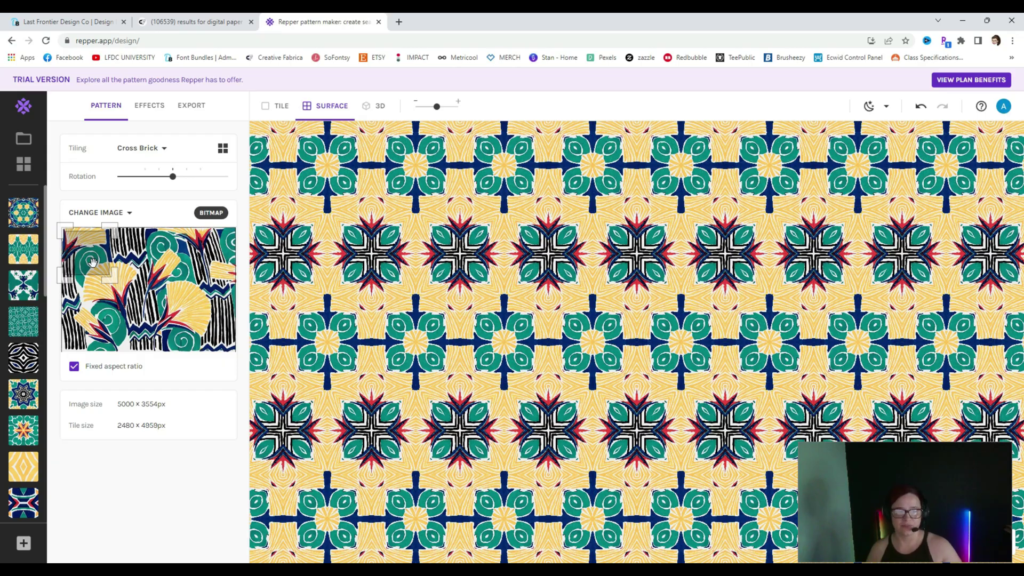
mouse_move(92, 263)
mouse_down()
mouse_move(96, 249)
mouse_move(114, 289)
mouse_move(92, 293)
mouse_move(92, 262)
mouse_up()
- Switch the tiling to Pyramid and shrink the selection around the green spiral to a tile of about 1429 × 825 px
click(153, 151)
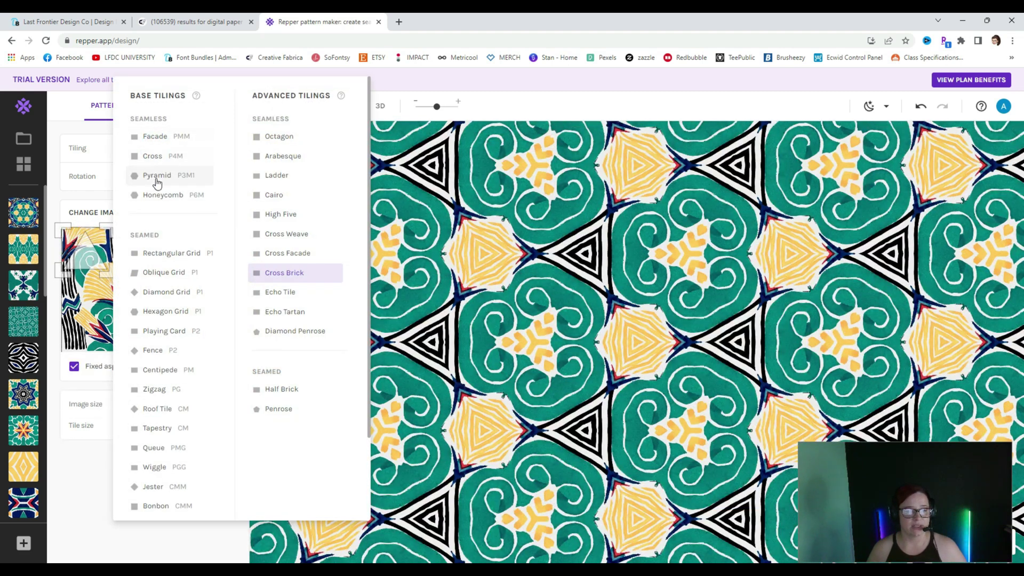
click(156, 175)
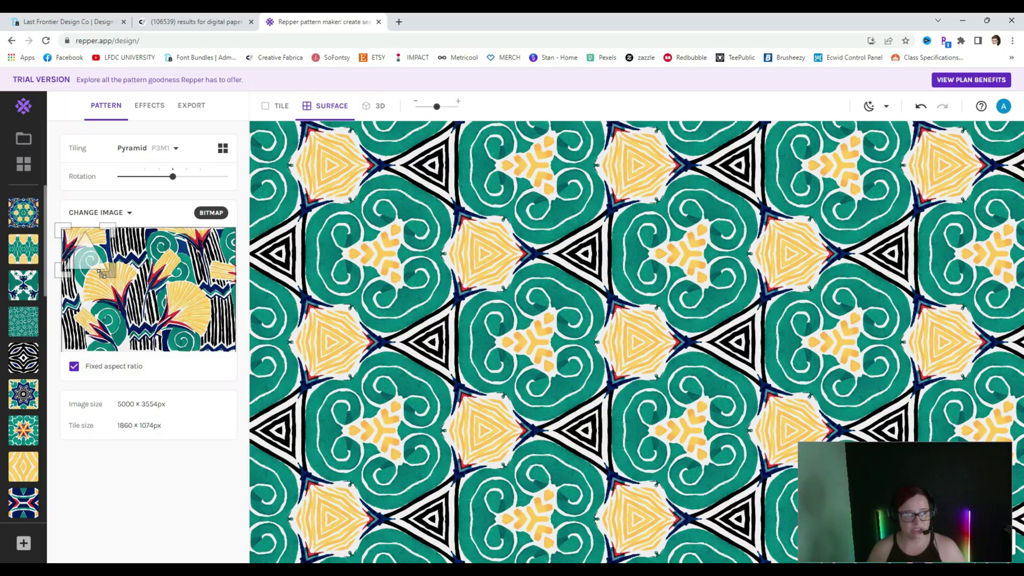
drag(106, 270, 88, 261)
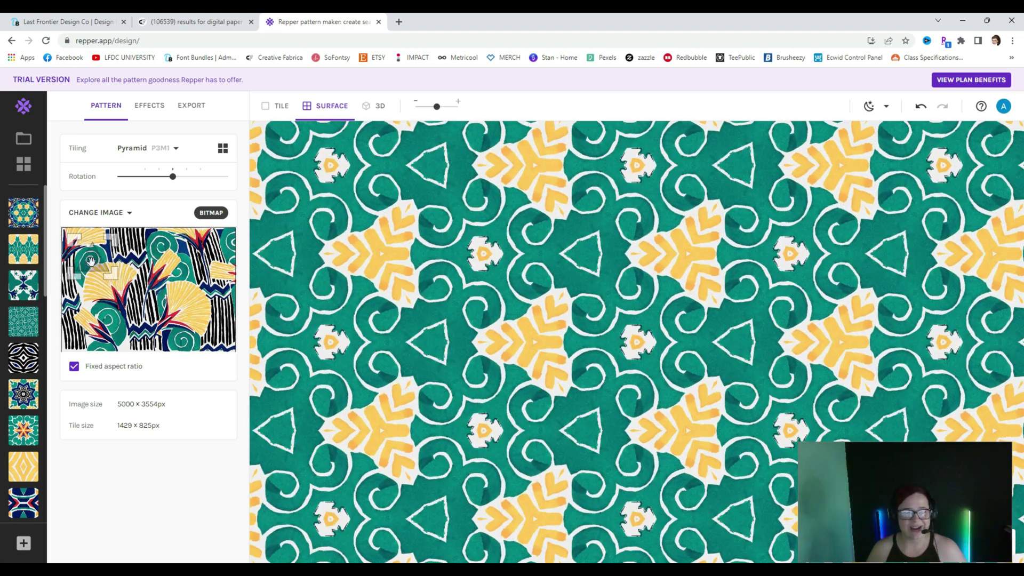
- Switch the tiling to Honeycomb and move the selection to the red and blue leaves near the source image's center
click(140, 149)
click(139, 154)
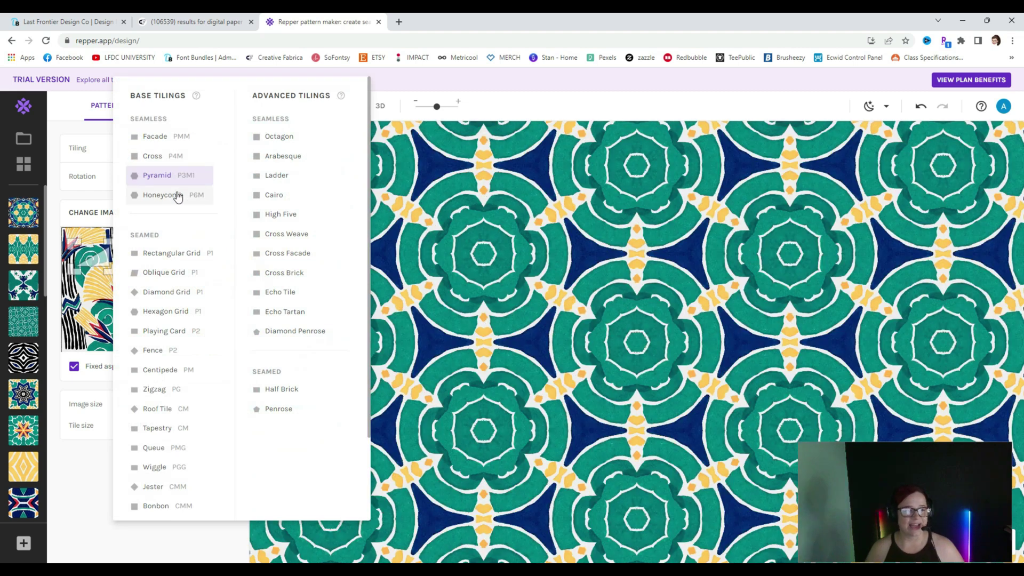
click(177, 194)
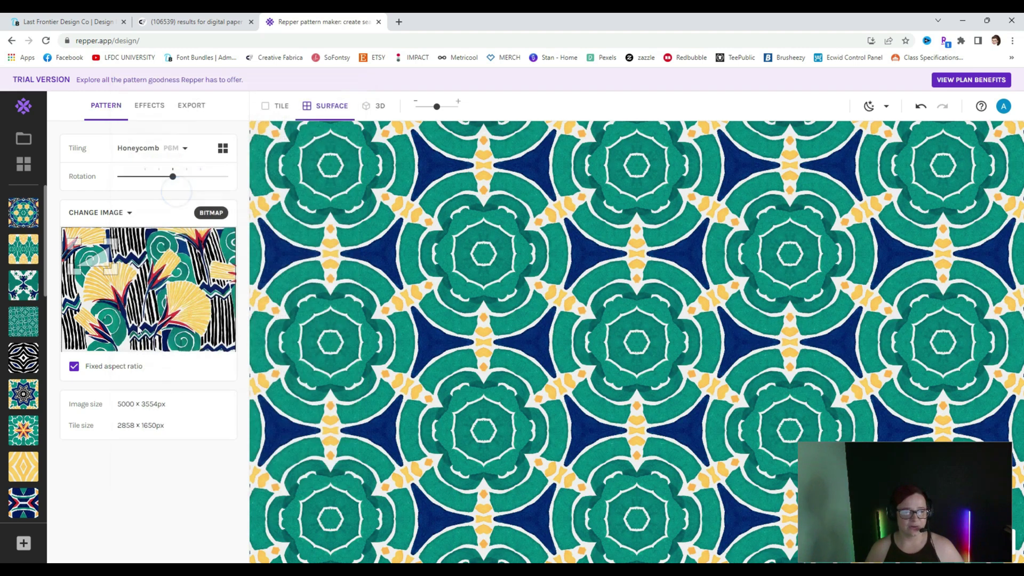
drag(98, 260, 118, 282)
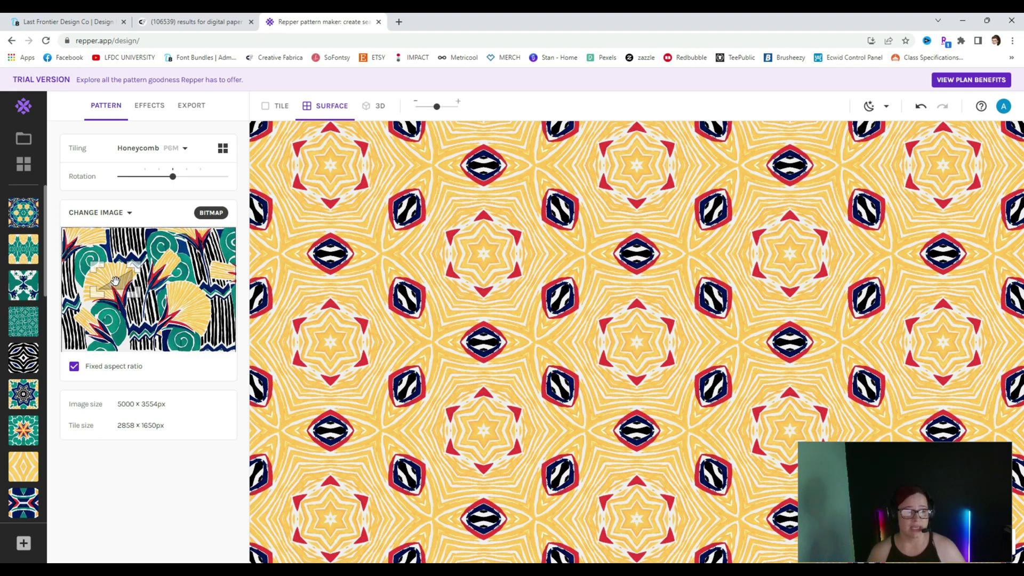
drag(115, 281, 160, 279)
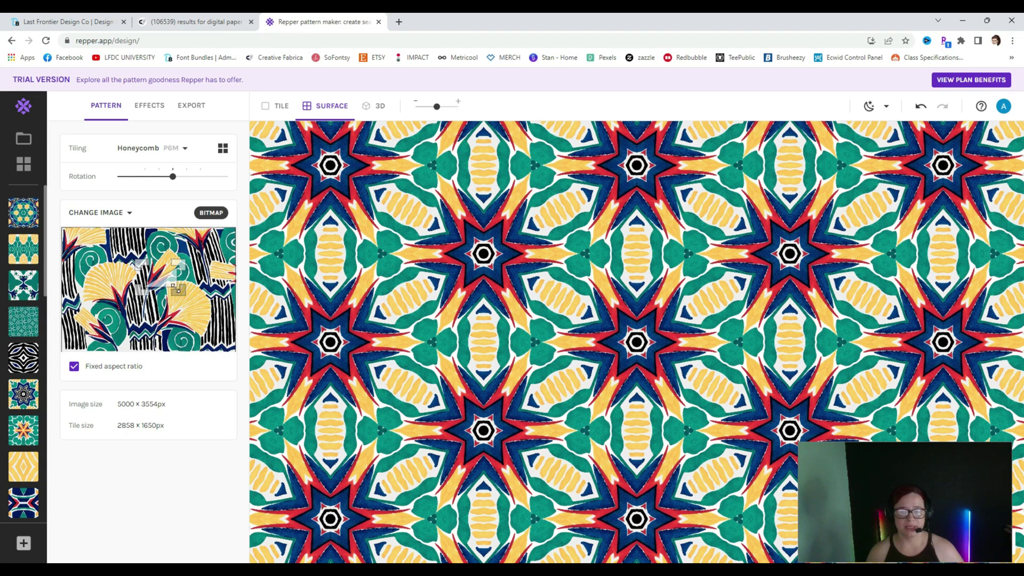
- Enlarge the selection to a tile of about 5169 × 2985 px and place it over the yellow fan in the source image's upper-left area
drag(178, 288, 122, 261)
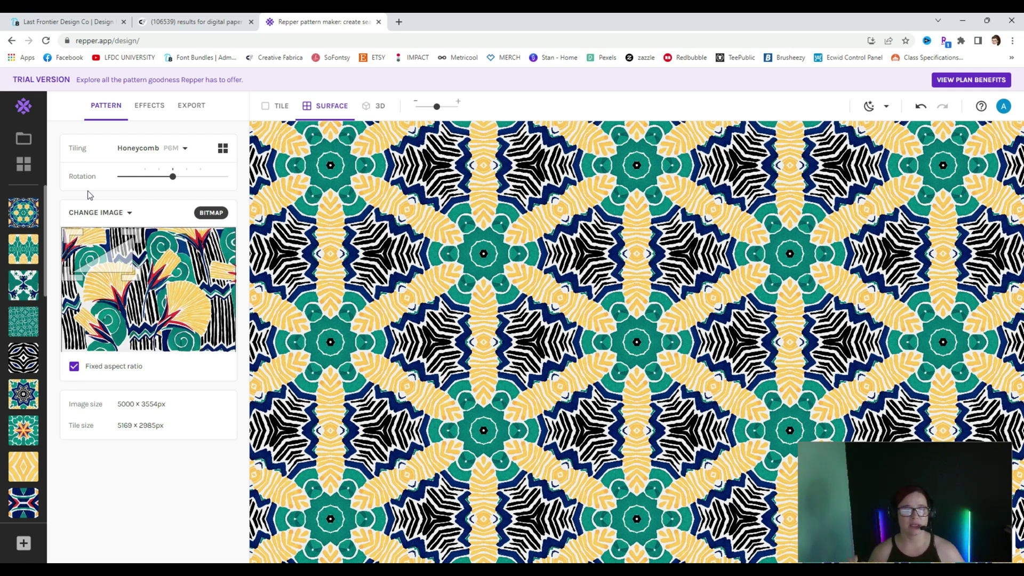
mouse_move(133, 261)
mouse_down()
mouse_move(141, 271)
mouse_move(126, 275)
mouse_up()
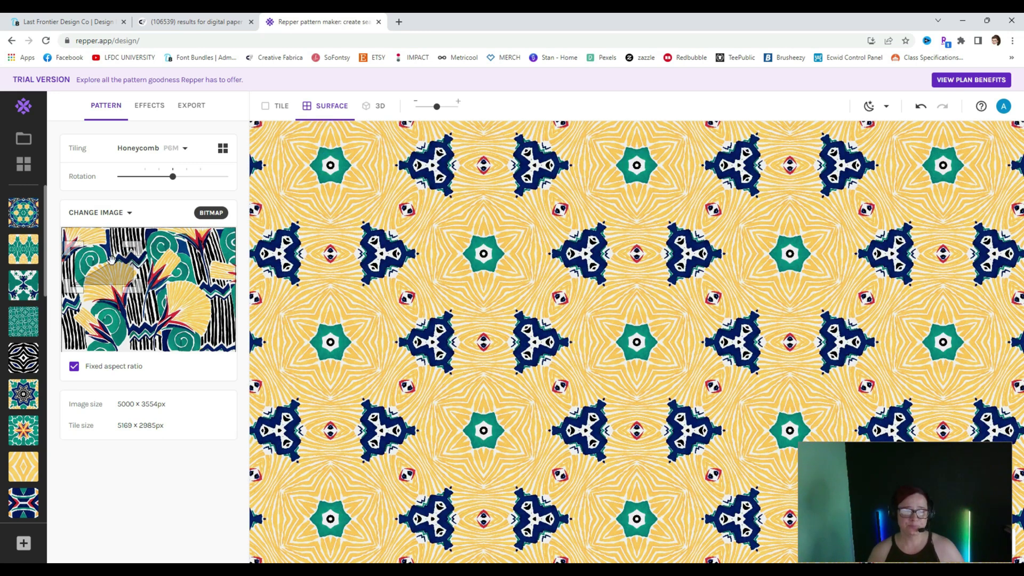
drag(111, 259, 112, 251)
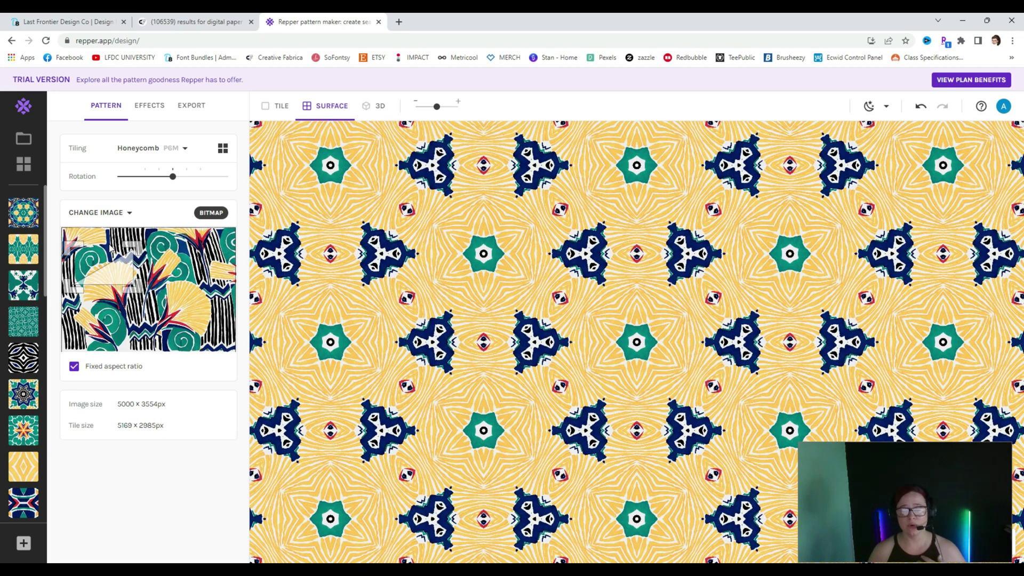
- Switch to the Last Frontier Design Co store on Design Bundles and open its Digital Papers 12X12 category
click(36, 16)
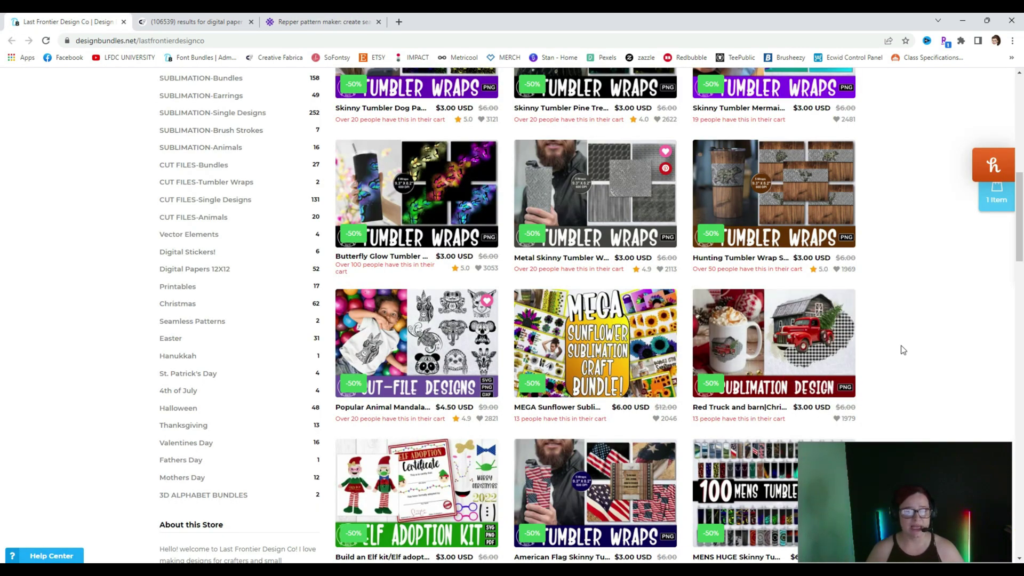
scroll(902, 350, up, 2)
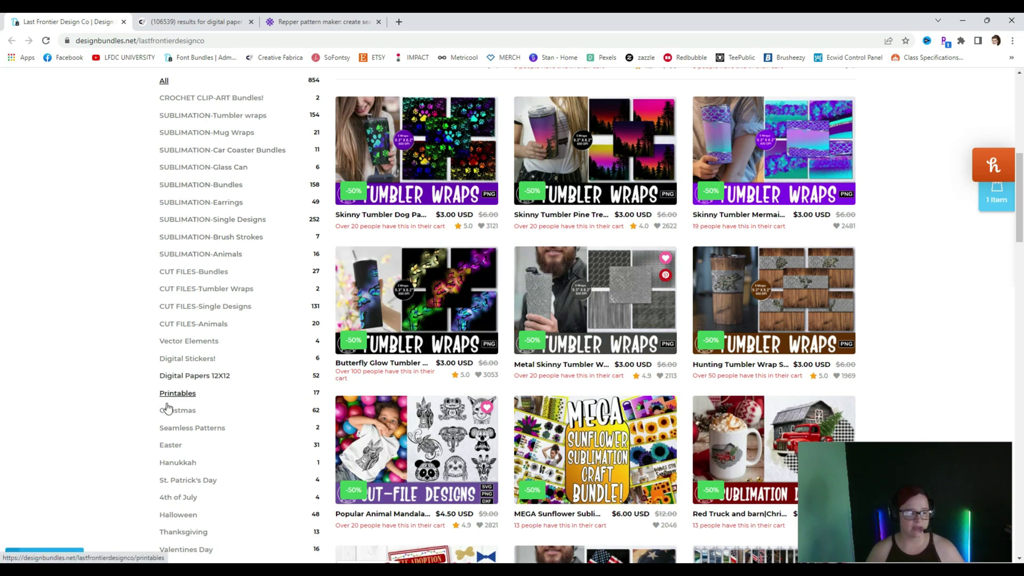
click(172, 377)
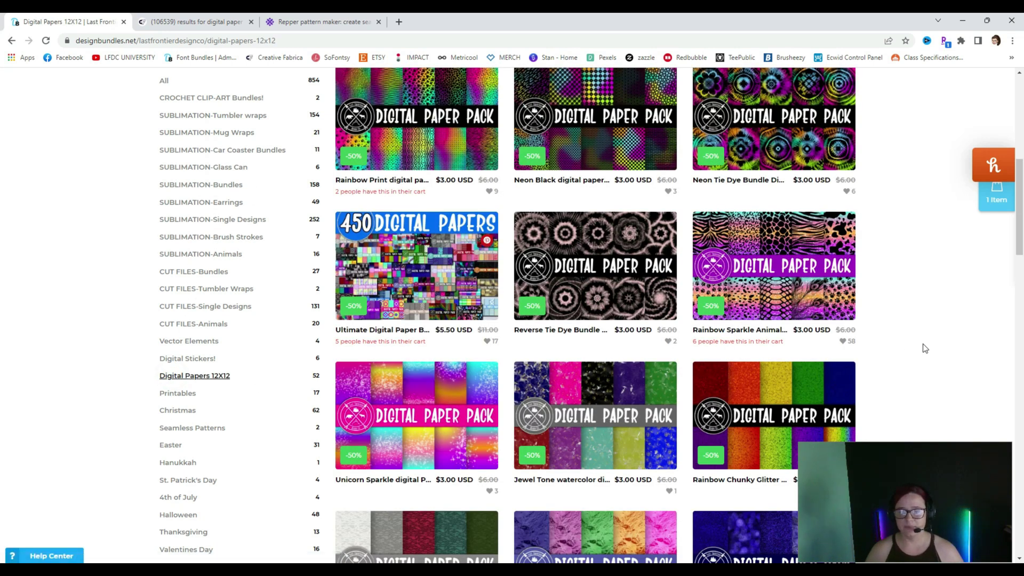
- Order the digital papers by Most Popular and open the Tie Dye Bundle digital paper pack
scroll(928, 350, up, 6)
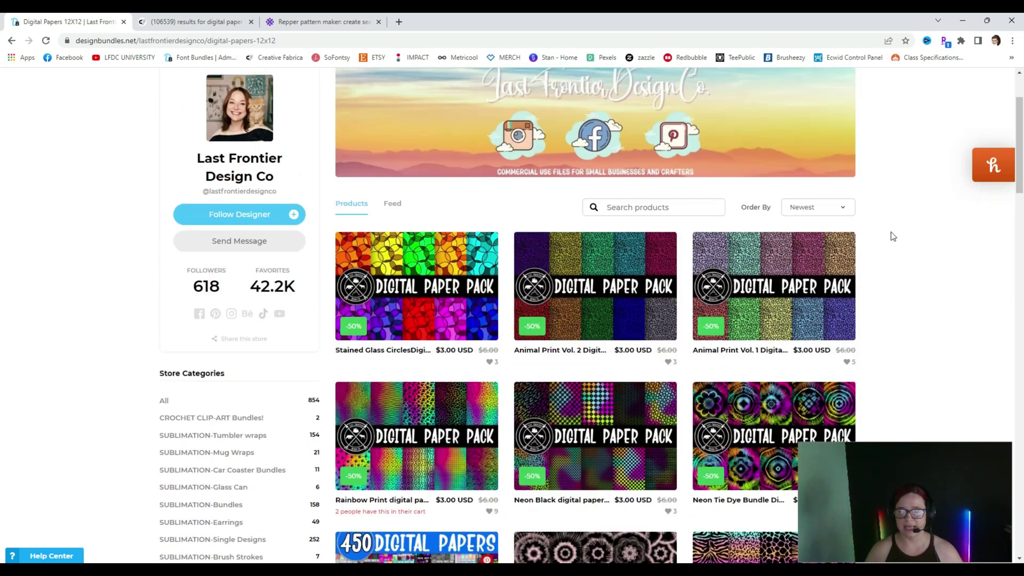
click(820, 209)
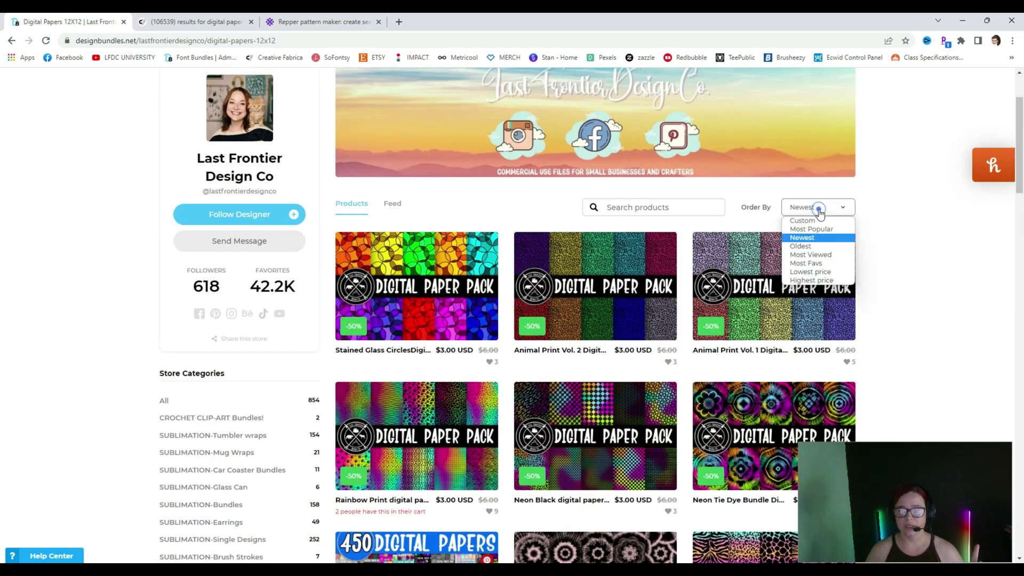
click(819, 229)
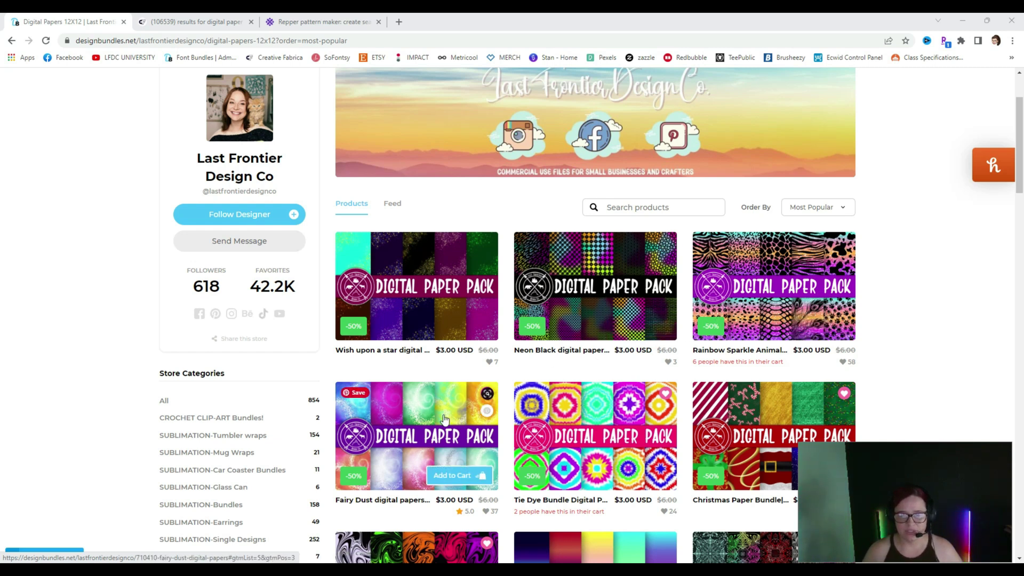
click(602, 432)
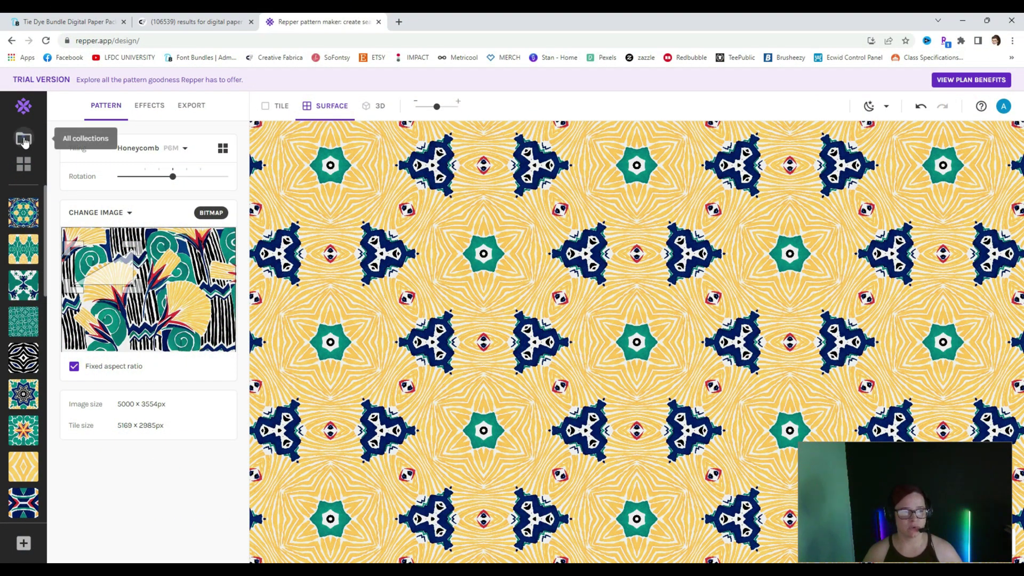
- Switch back to Repper and create a new collection titled Tie Dye
click(24, 141)
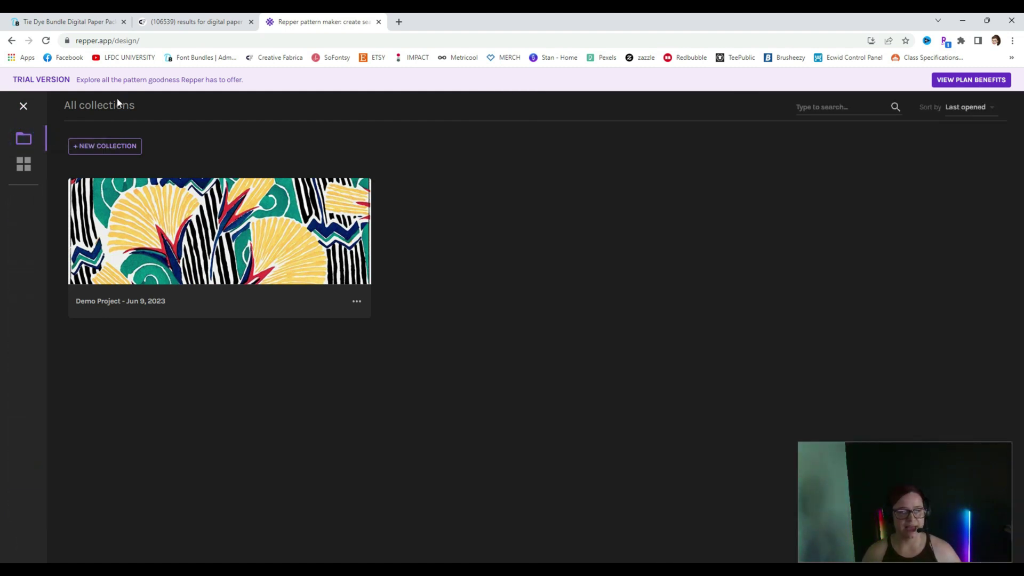
click(109, 149)
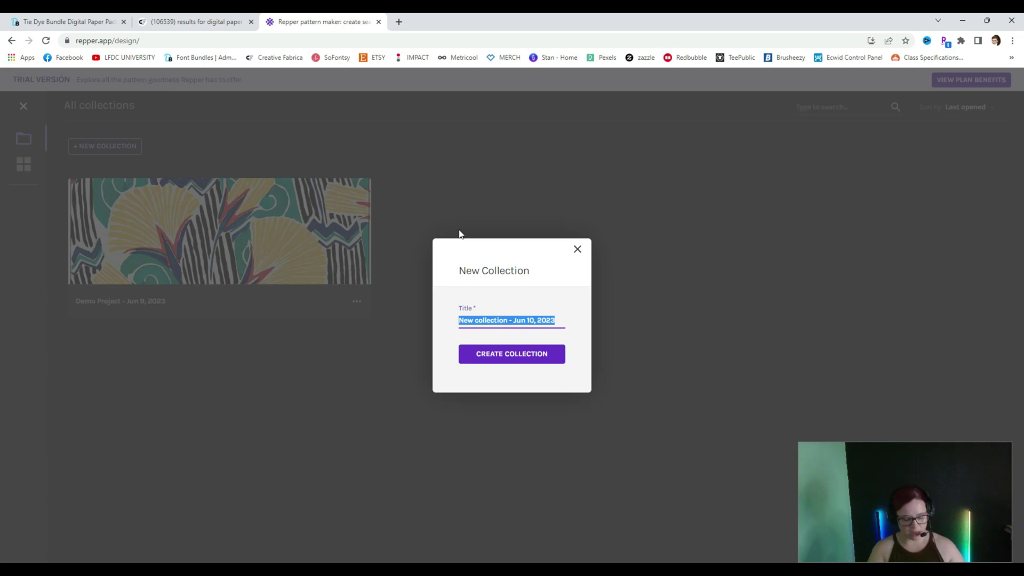
text(Tie Dye)
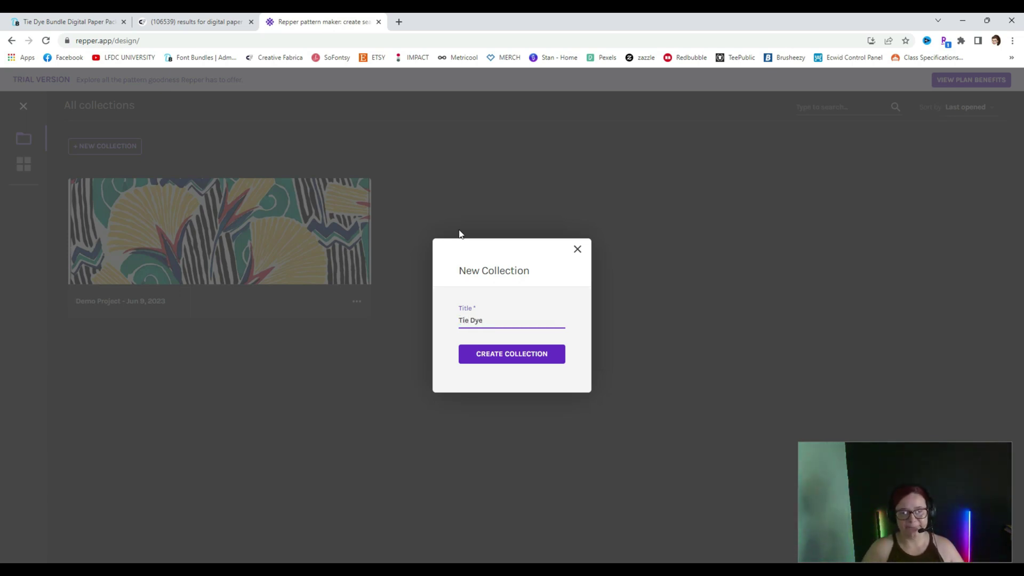
click(510, 357)
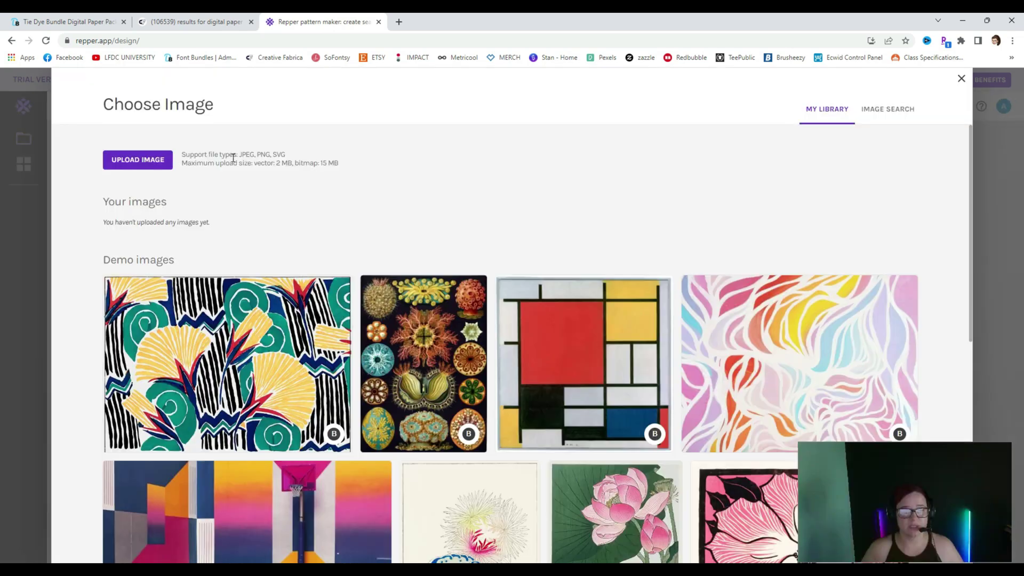
- Start uploading an own image and browse to the inner Tye Dye Bundle folder in Downloads
drag(241, 154, 294, 162)
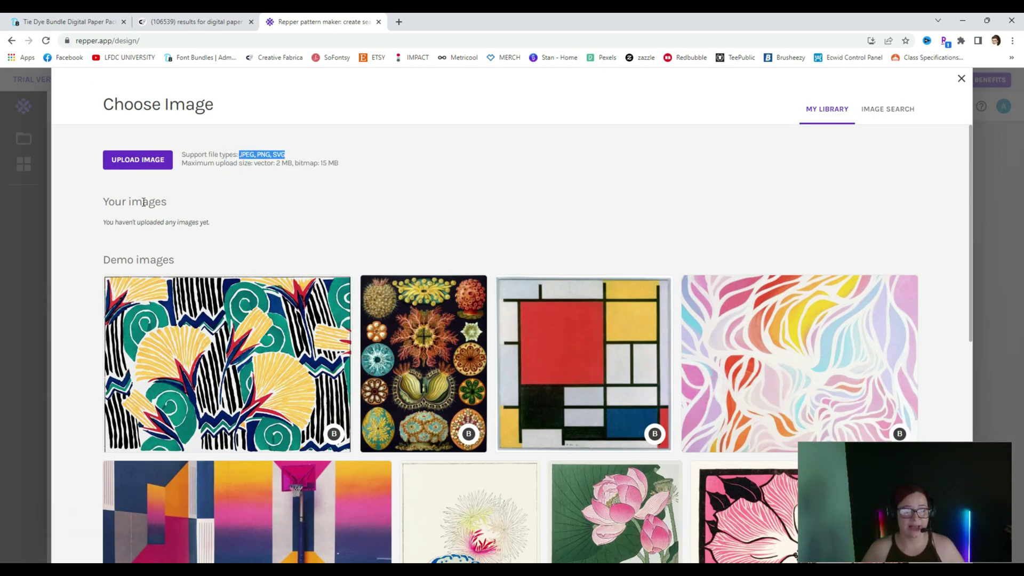
click(133, 163)
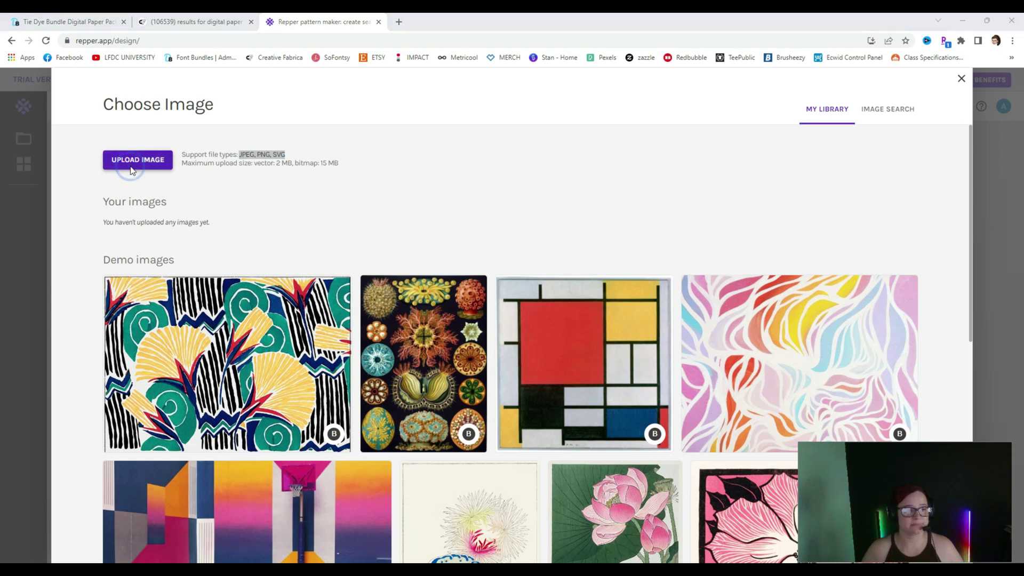
click(93, 178)
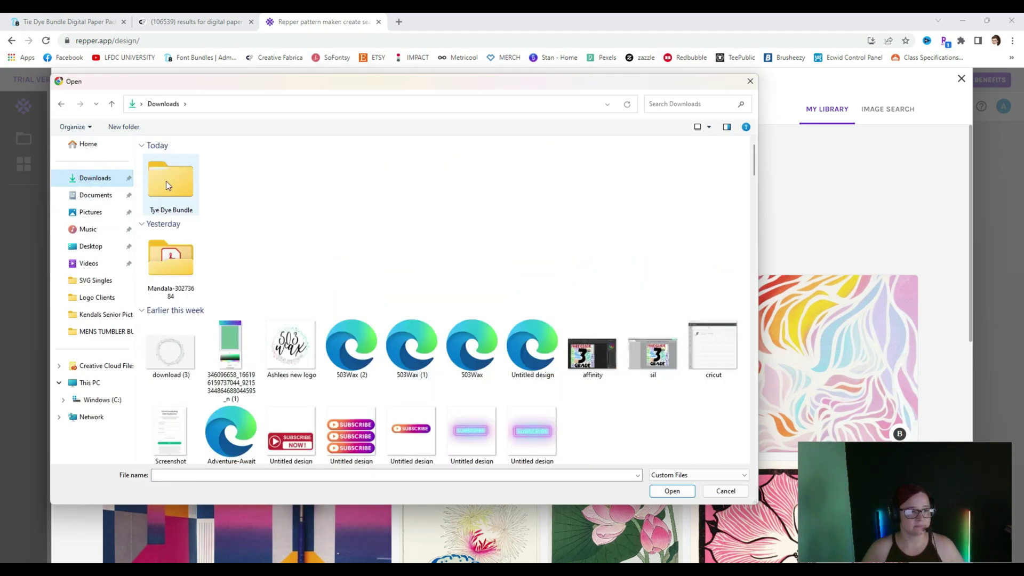
double_click(166, 183)
double_click(165, 174)
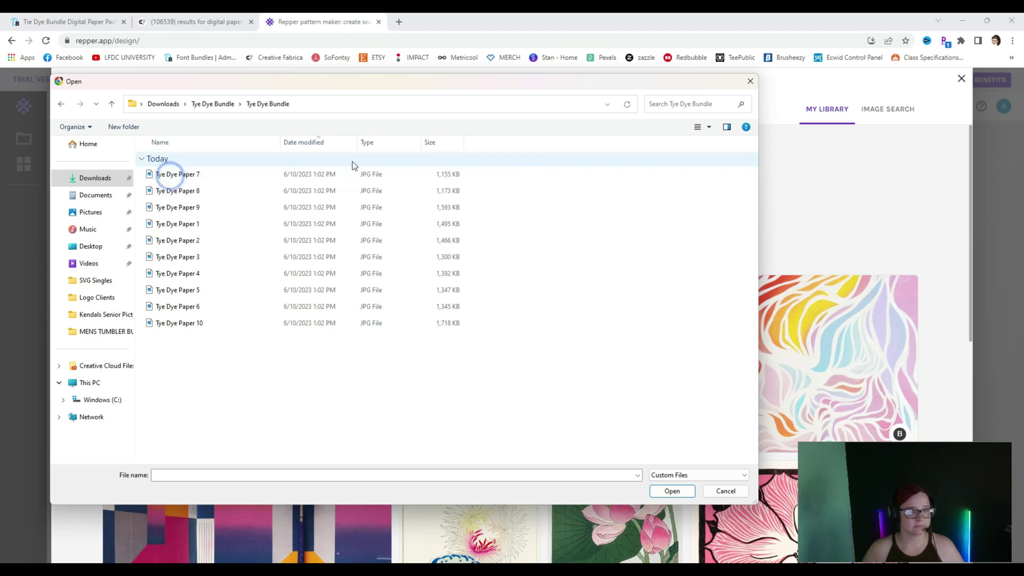
- Display the tie dye files as large icons and upload Tye Dye Paper 9 as the source image
click(708, 128)
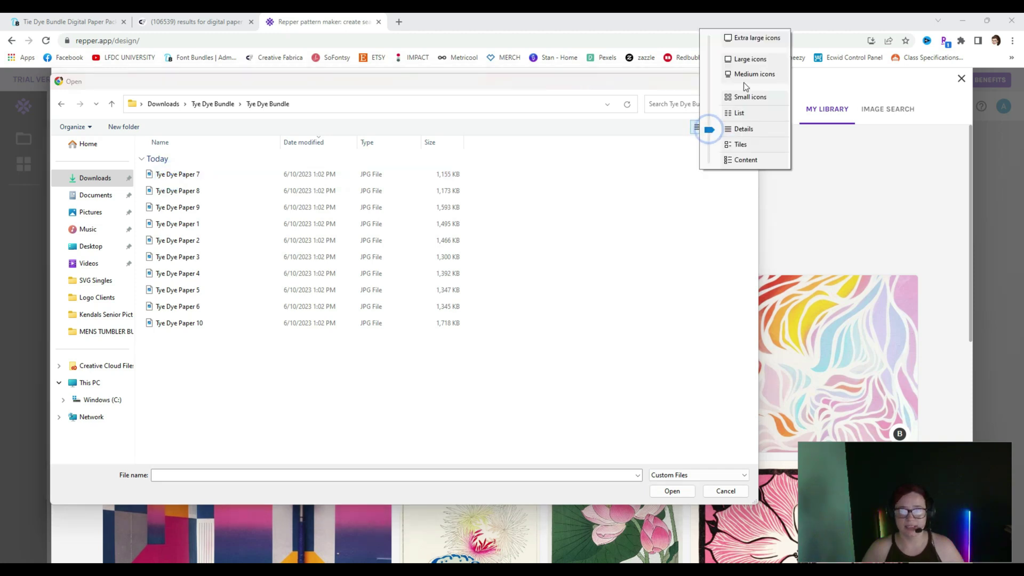
click(750, 62)
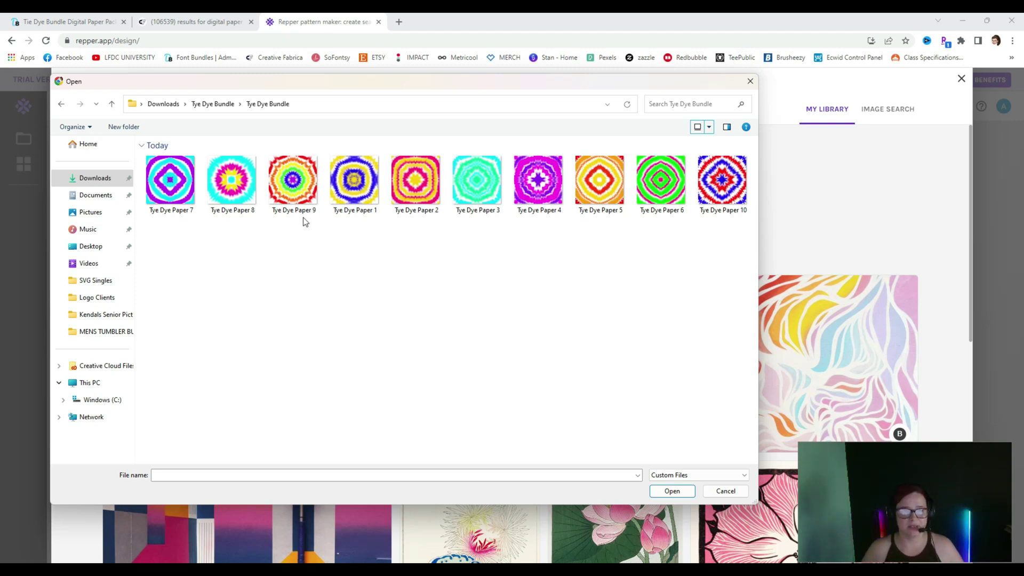
click(299, 178)
double_click(299, 178)
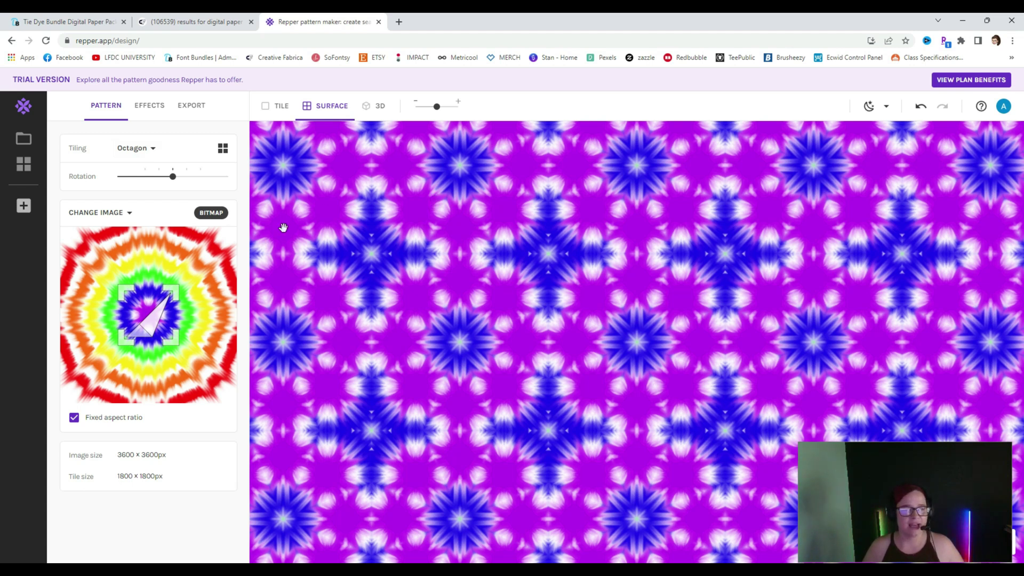
- Preview the pattern in 3D on the upright cushion, the mug and the sports sock
click(371, 111)
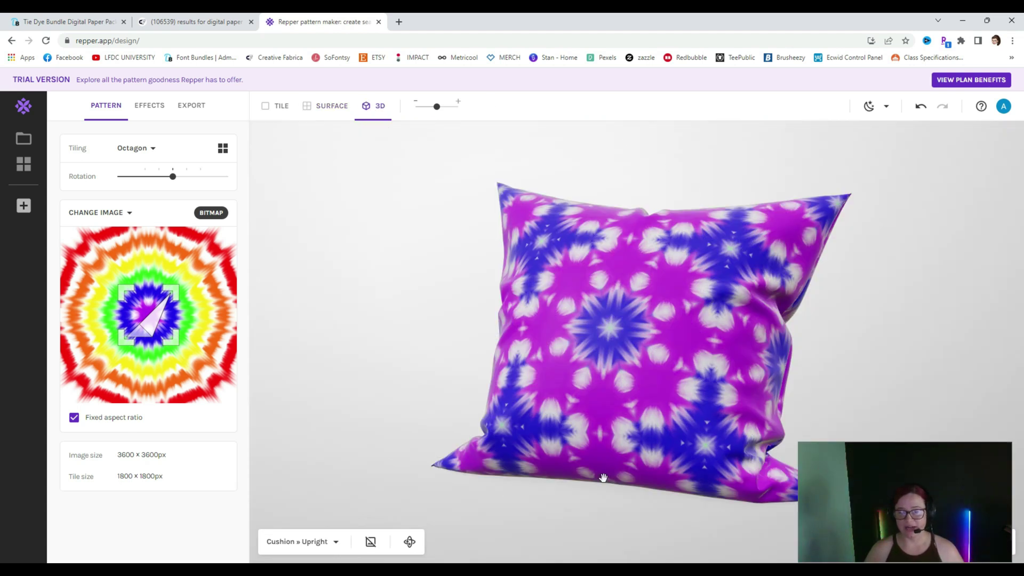
click(335, 543)
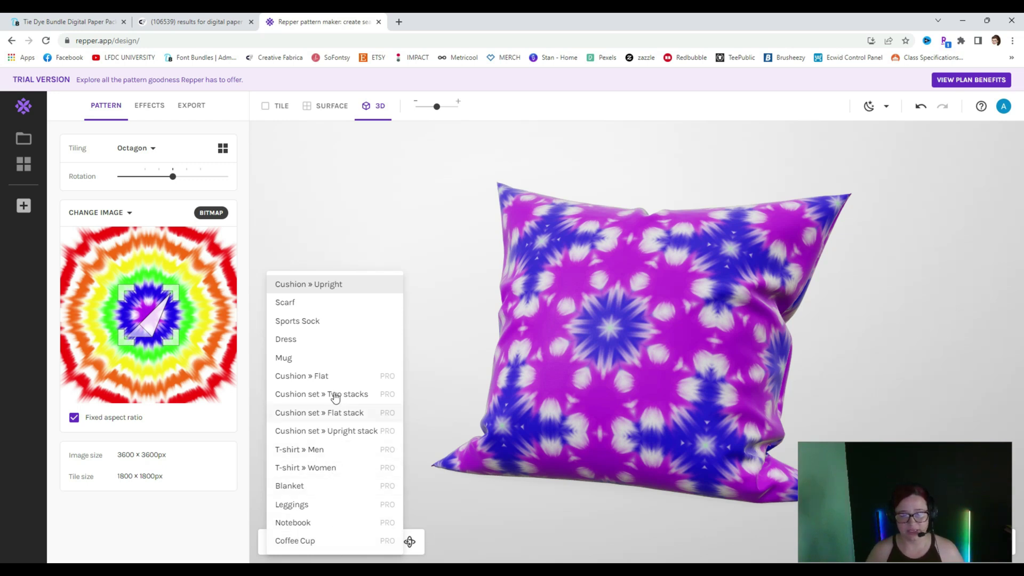
click(327, 360)
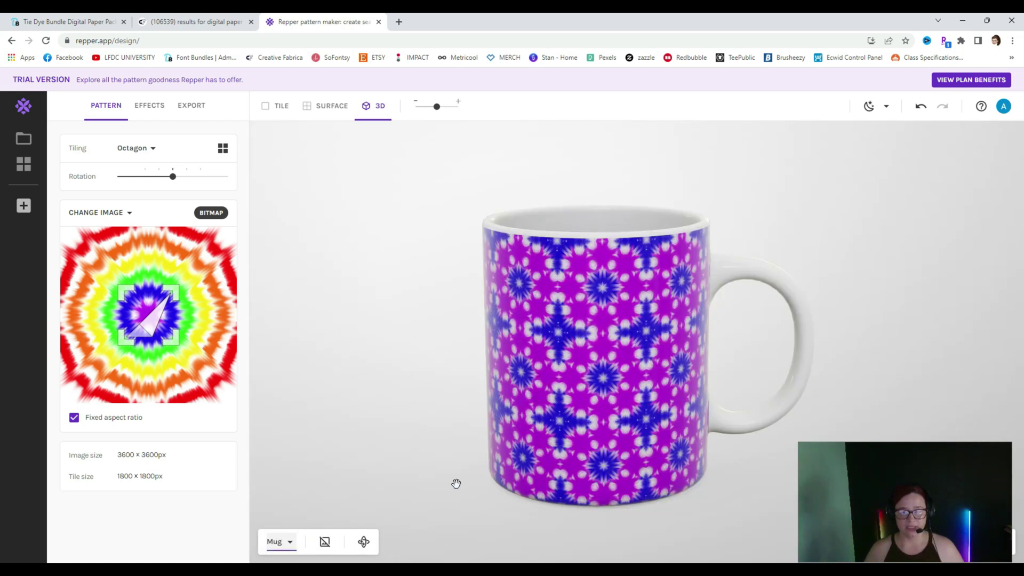
click(290, 546)
click(297, 321)
- Preview the pattern on the 3D scarf and examine the scarf from all sides
click(313, 543)
click(284, 302)
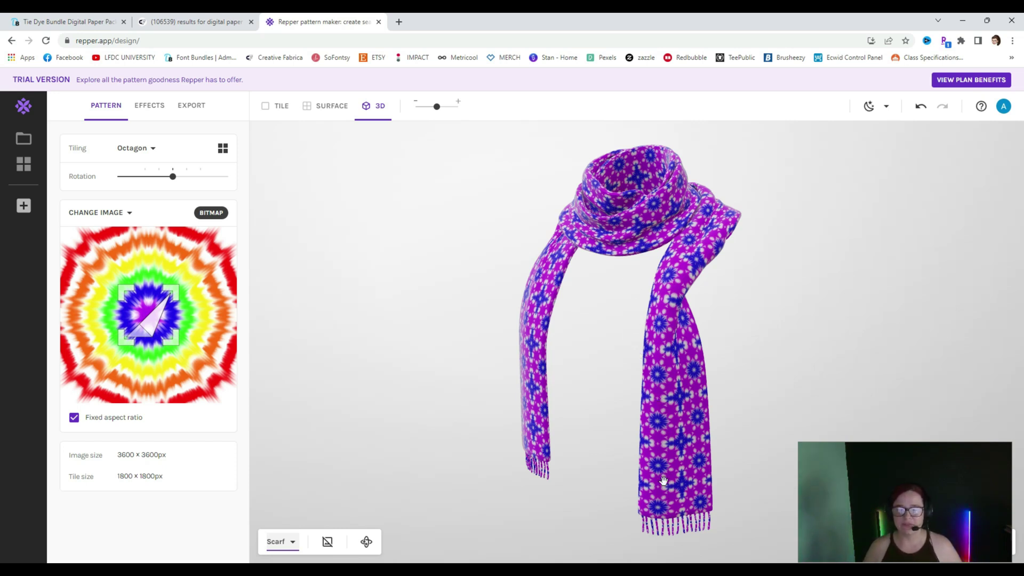
drag(660, 474, 522, 490)
drag(682, 219, 496, 217)
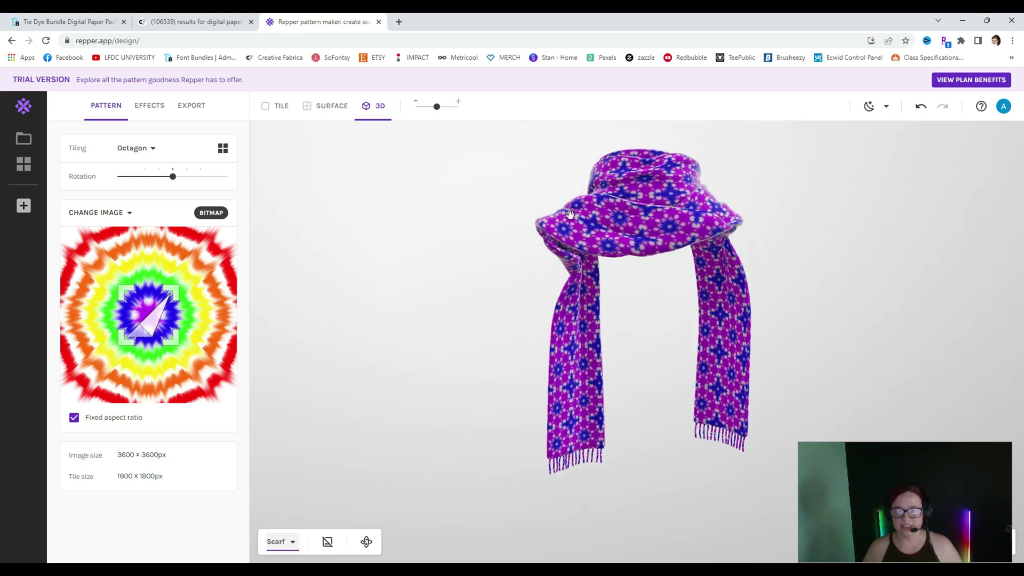
drag(693, 214, 459, 207)
drag(676, 212, 582, 205)
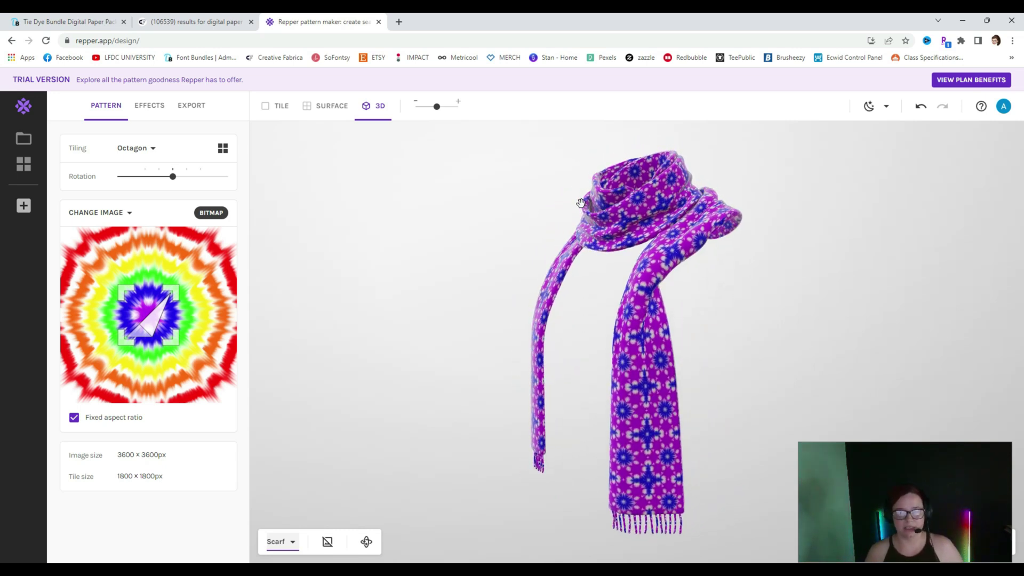
- Show the single tile, shift the selection up and left, and enlarge it to a tile of about 3866 × 3866 px
click(326, 106)
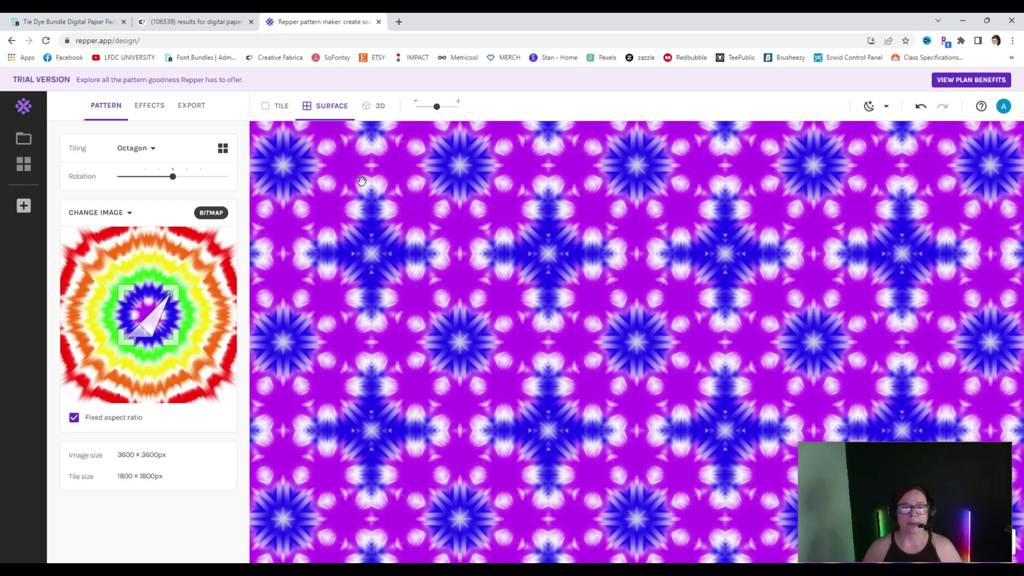
click(271, 109)
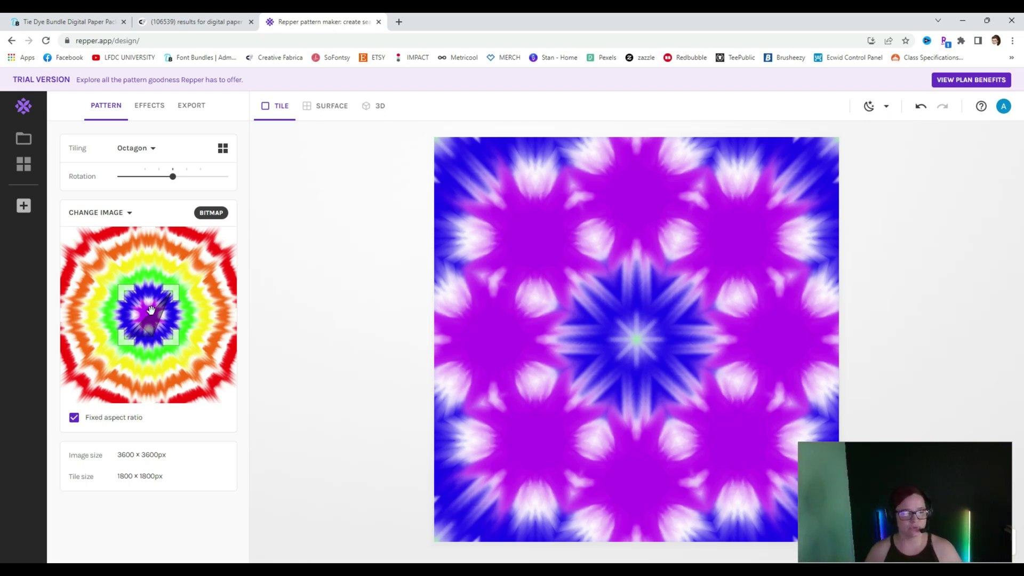
drag(159, 326, 138, 306)
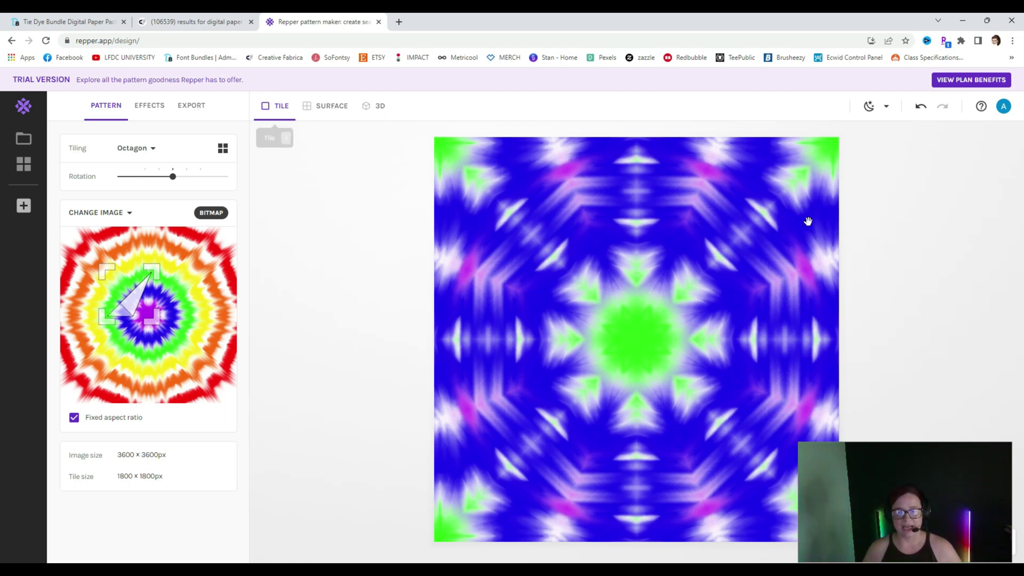
drag(150, 317, 200, 394)
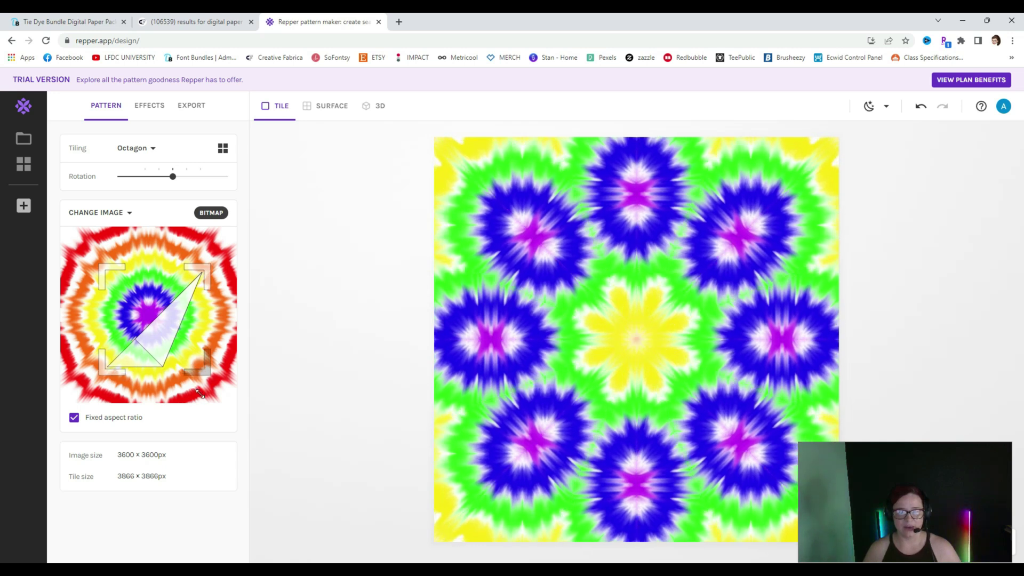
- Move the selection toward the source image's lower-left area and show the pattern as a repeating surface
drag(150, 347, 144, 355)
drag(141, 360, 137, 364)
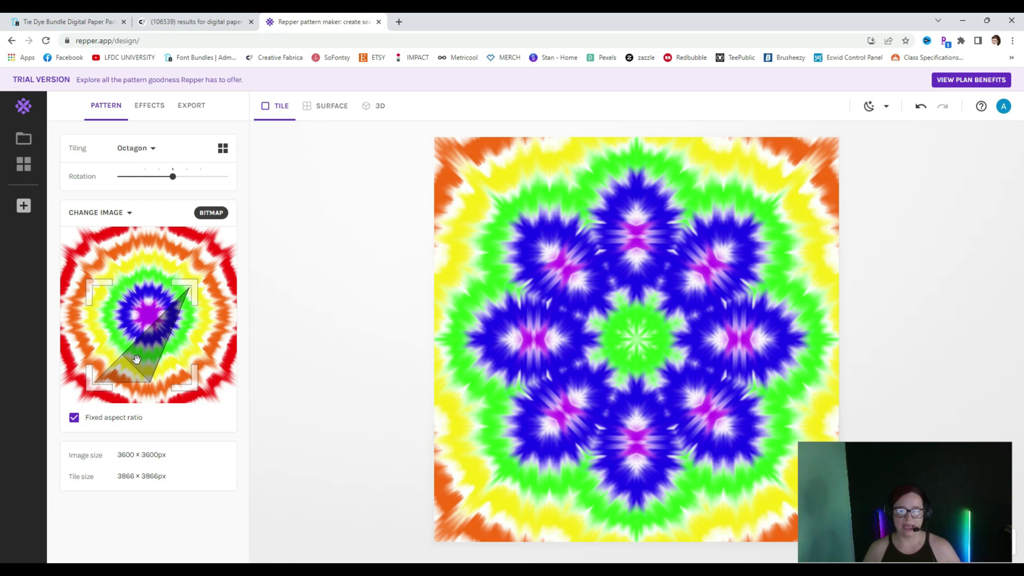
click(319, 112)
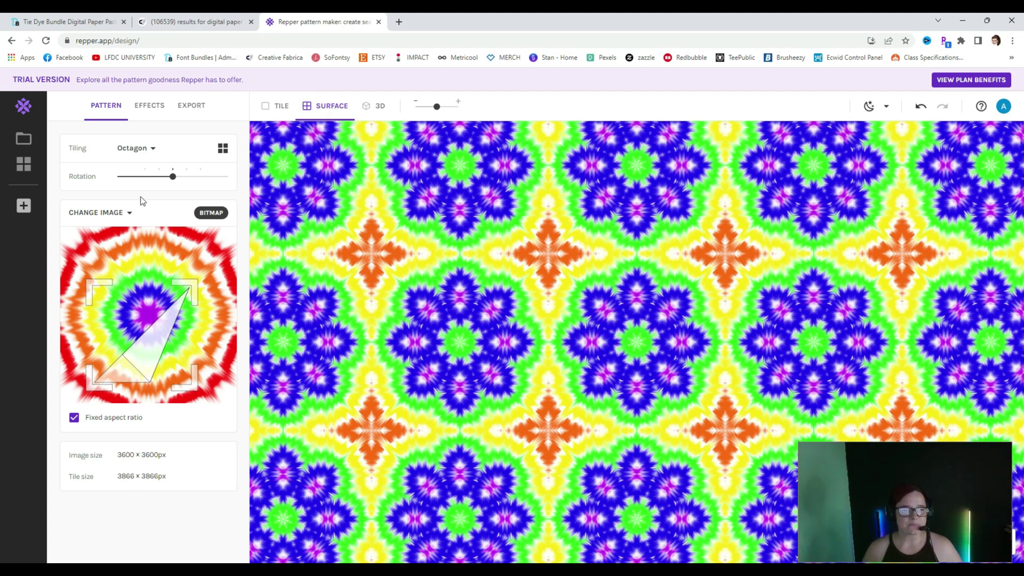
- Switch the tiling to Facade and shrink the selection to about 1996 × 1887 px just above the image center, keeping rotation at 0
click(145, 149)
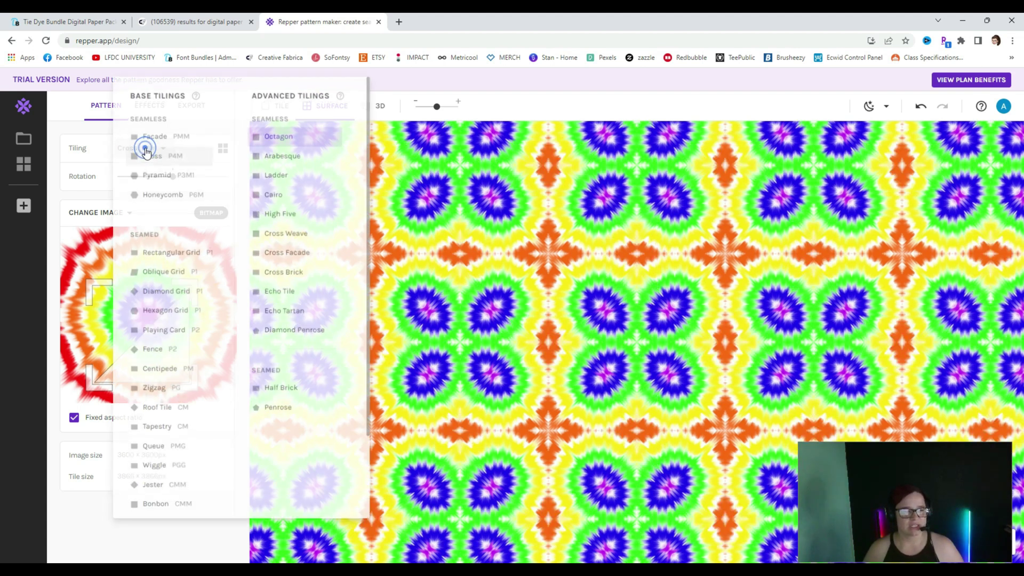
click(151, 137)
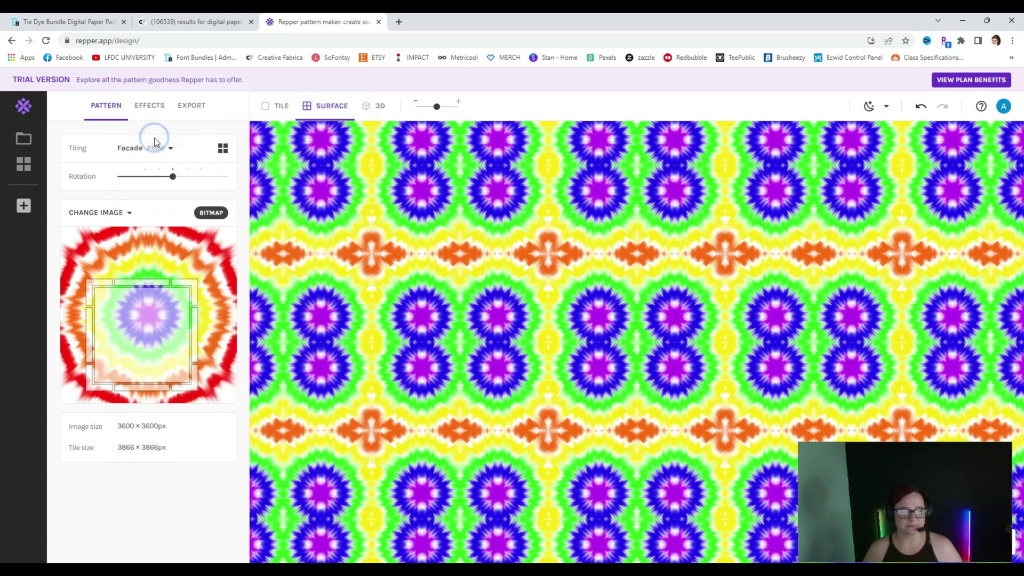
drag(137, 333, 145, 312)
drag(196, 262, 152, 291)
mouse_move(170, 180)
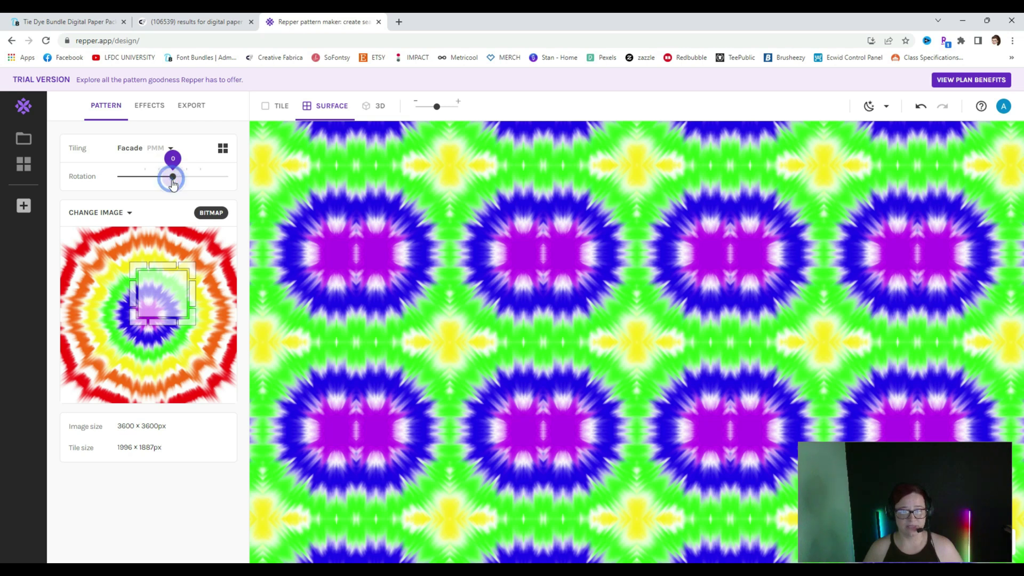
mouse_move(175, 184)
mouse_down()
mouse_move(195, 184)
mouse_move(174, 184)
mouse_up()
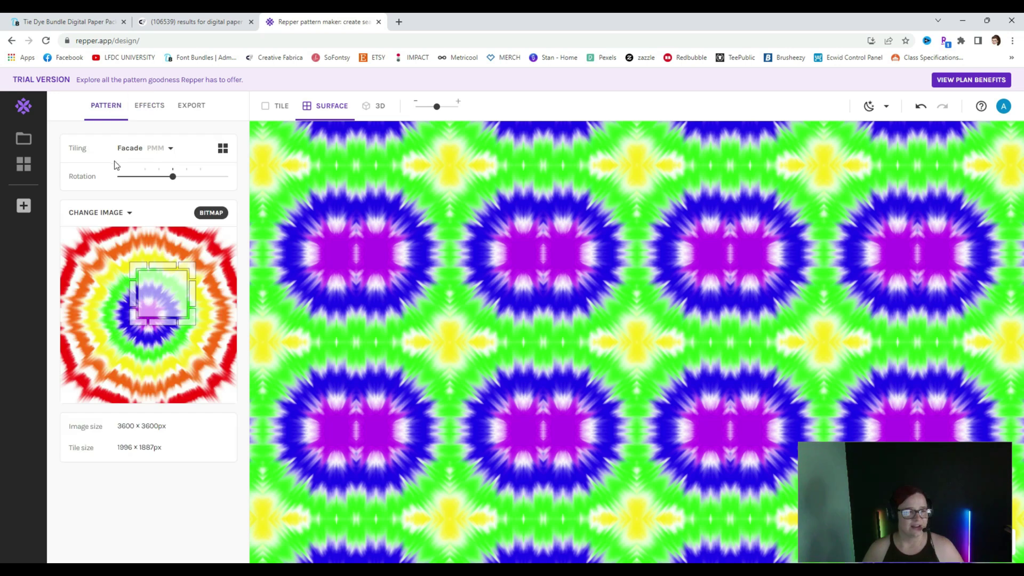
- Switch the tiling to Honeycomb, enlarge the selection to a tile of about 5082 × 2934 px and move it just below the image center
click(133, 147)
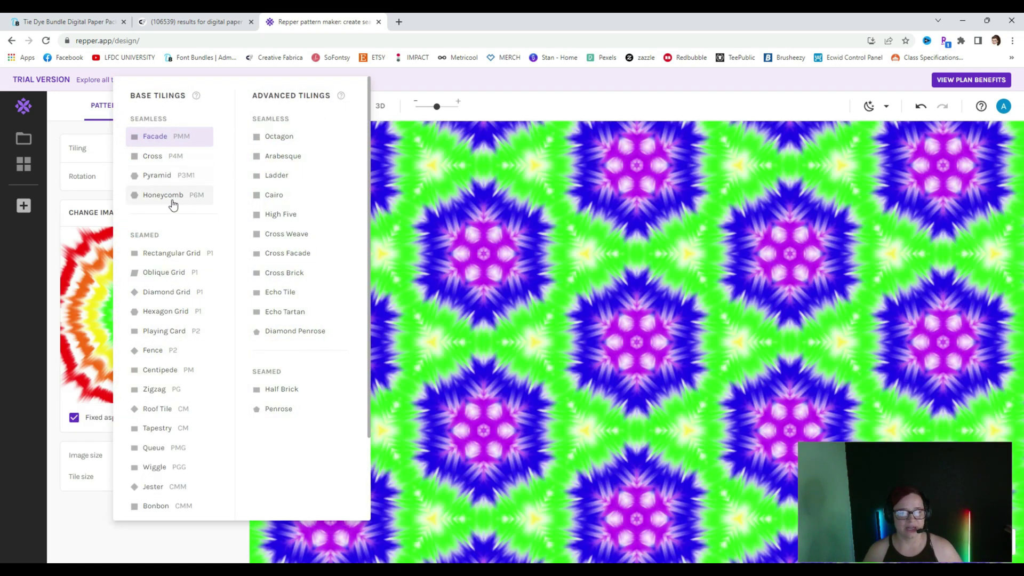
click(172, 201)
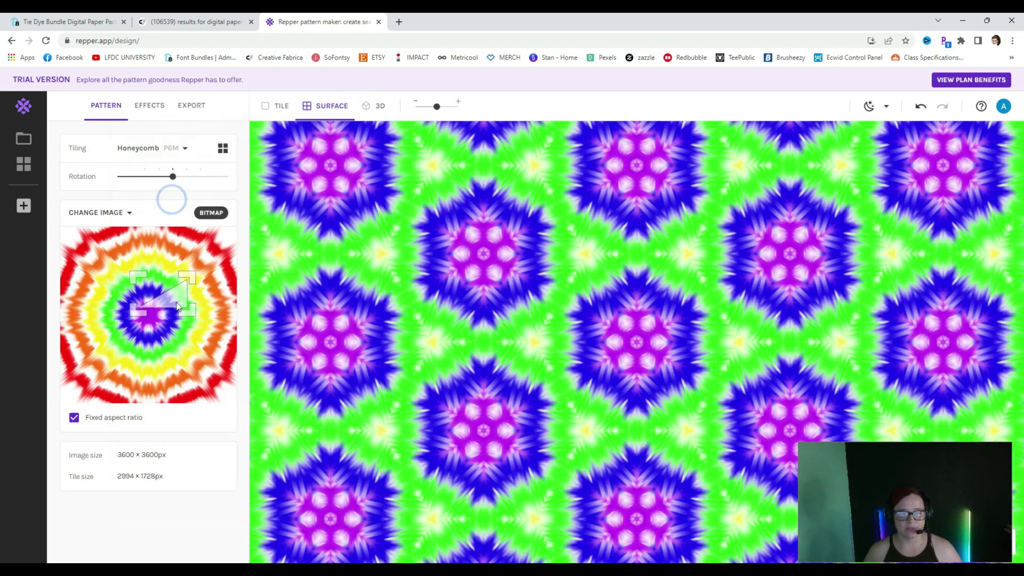
drag(194, 310, 228, 367)
drag(198, 315, 177, 332)
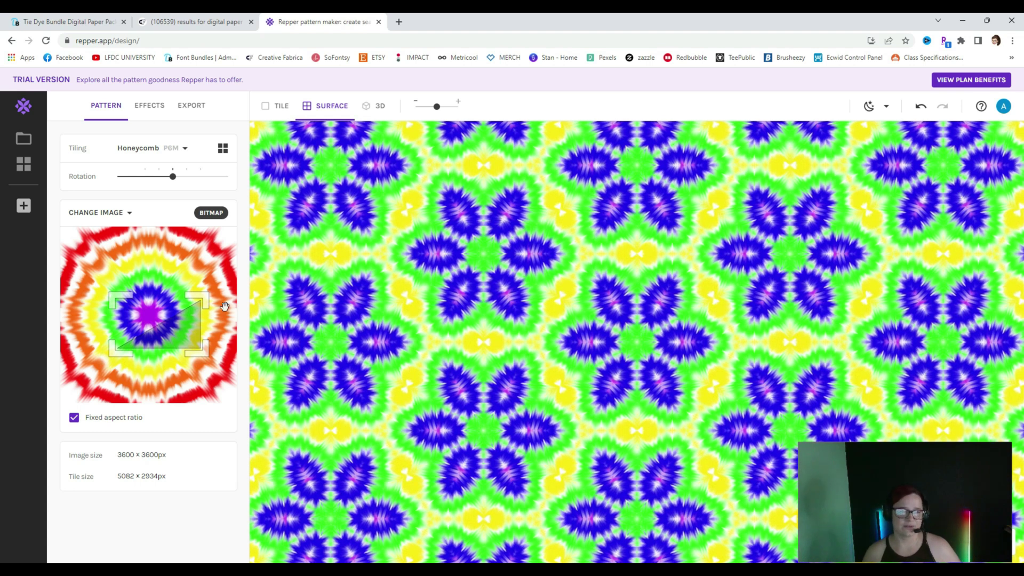
- Preview the honeycomb pattern on the 3D scarf and return to the repeating surface
click(379, 108)
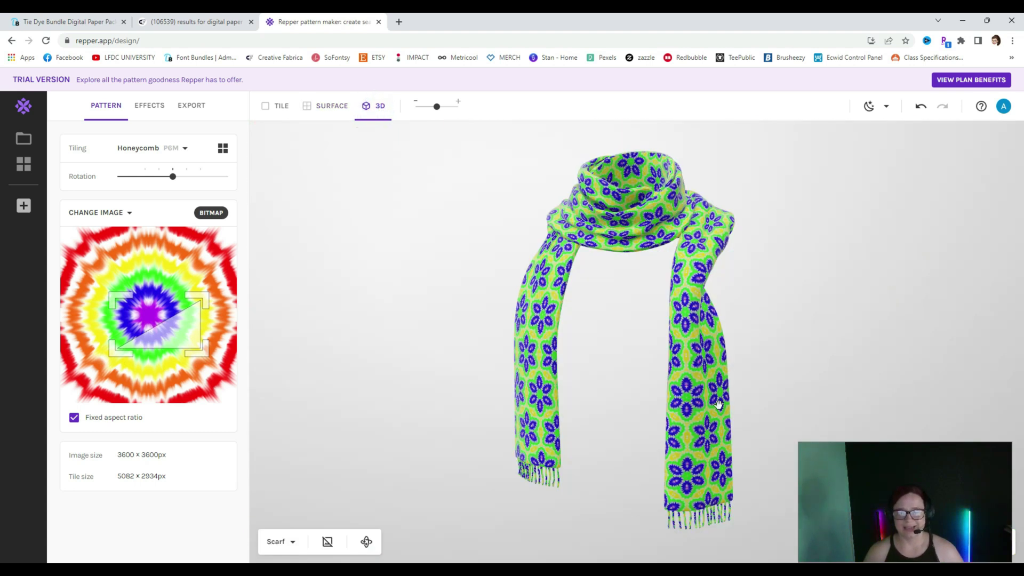
click(327, 113)
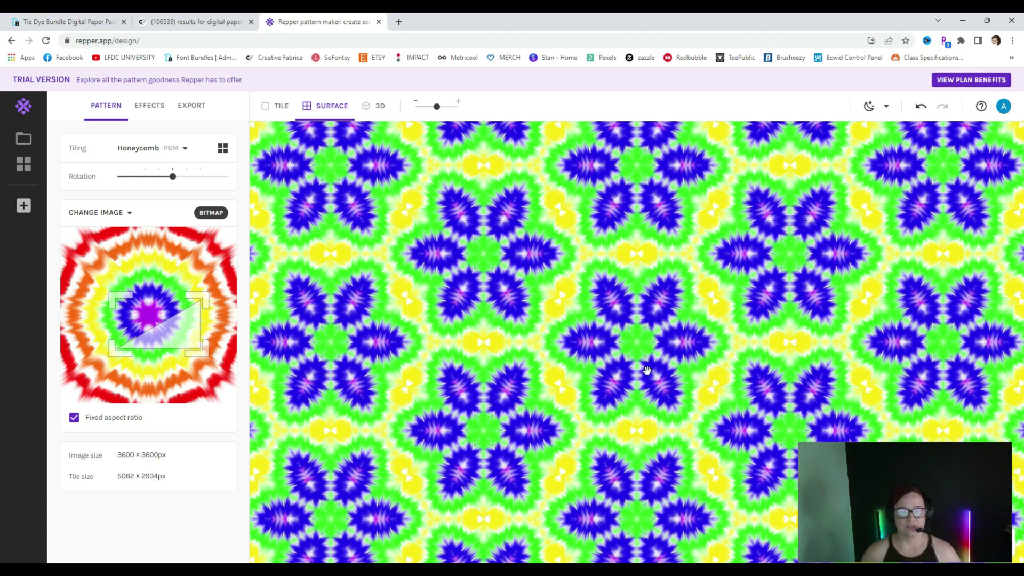
- Set up the surface export with a custom size of 3600 × 3600 pixels
click(193, 108)
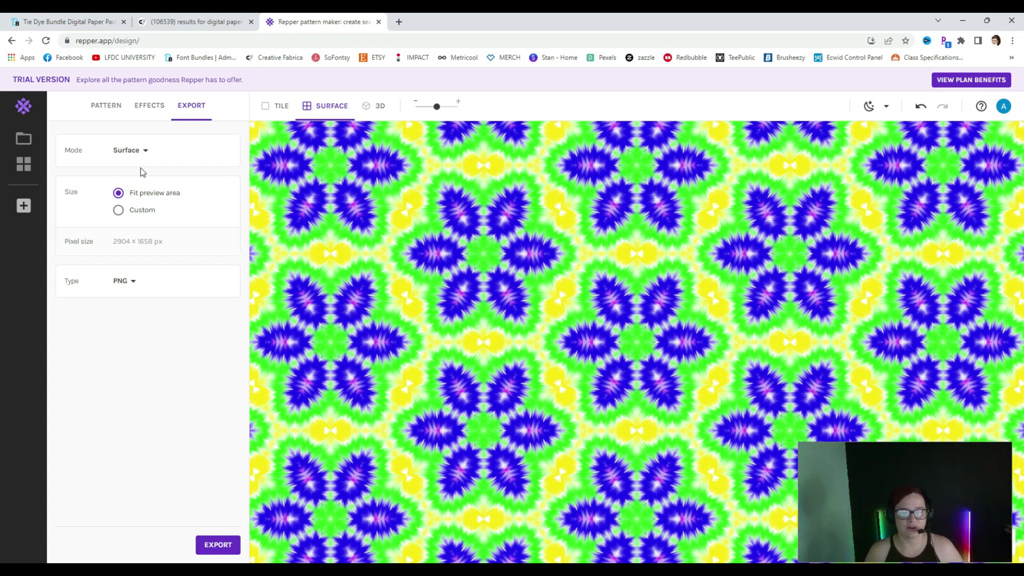
click(118, 211)
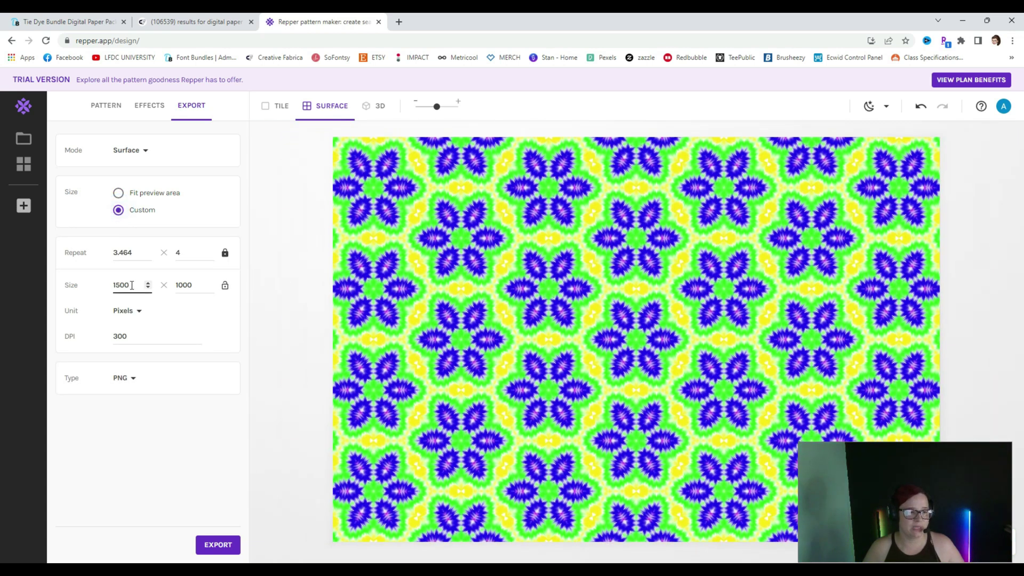
drag(132, 285, 117, 283)
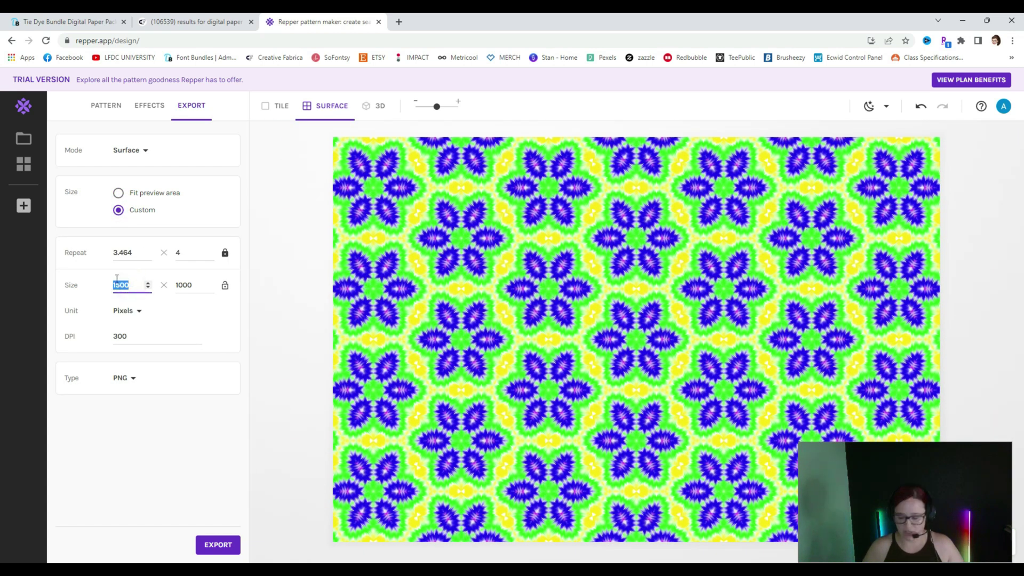
text(3600)
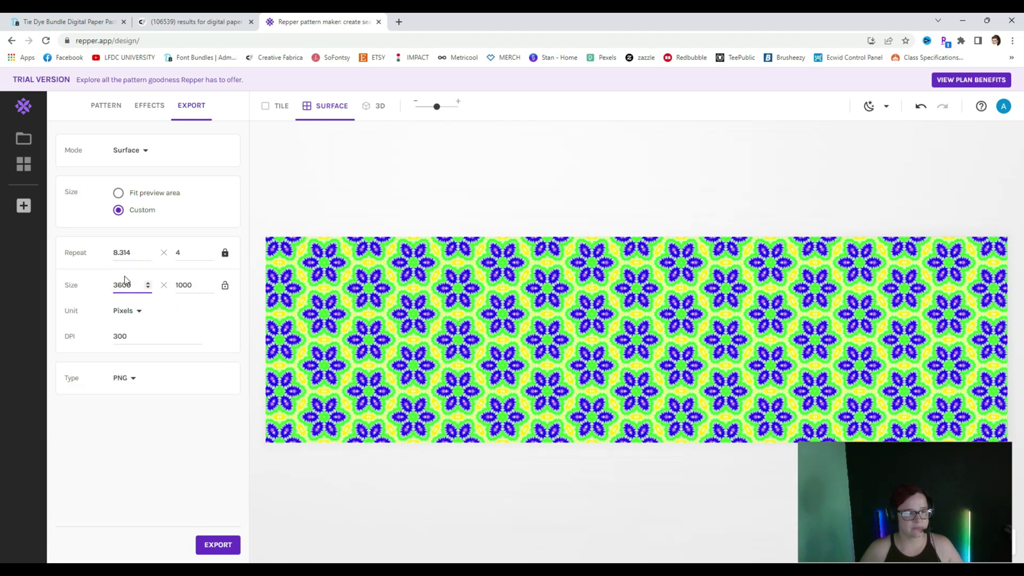
drag(193, 282, 177, 284)
text(3600)
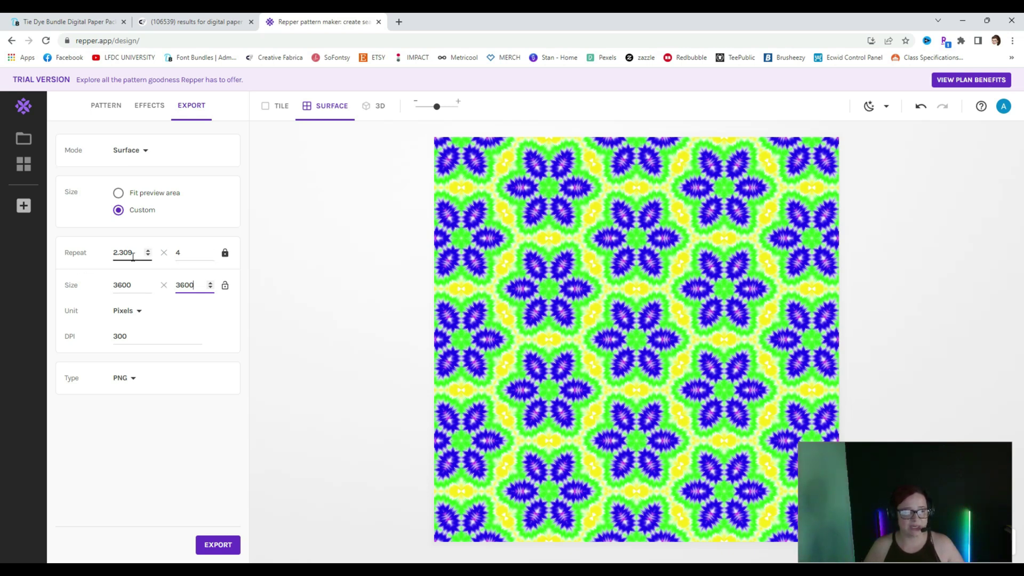
- Adjust the export's horizontal repeat to 3.1, keeping the repeat proportions locked
click(148, 250)
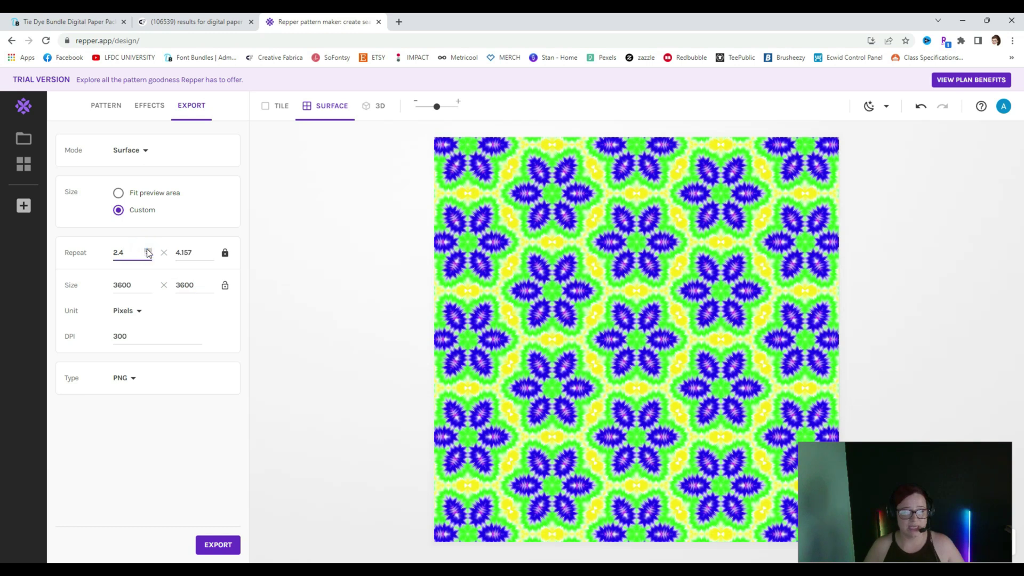
click(147, 250)
click(148, 250)
click(148, 250)
click(148, 250)
click(148, 250)
click(148, 250)
click(148, 250)
click(148, 250)
click(148, 251)
click(148, 251)
click(148, 250)
click(148, 251)
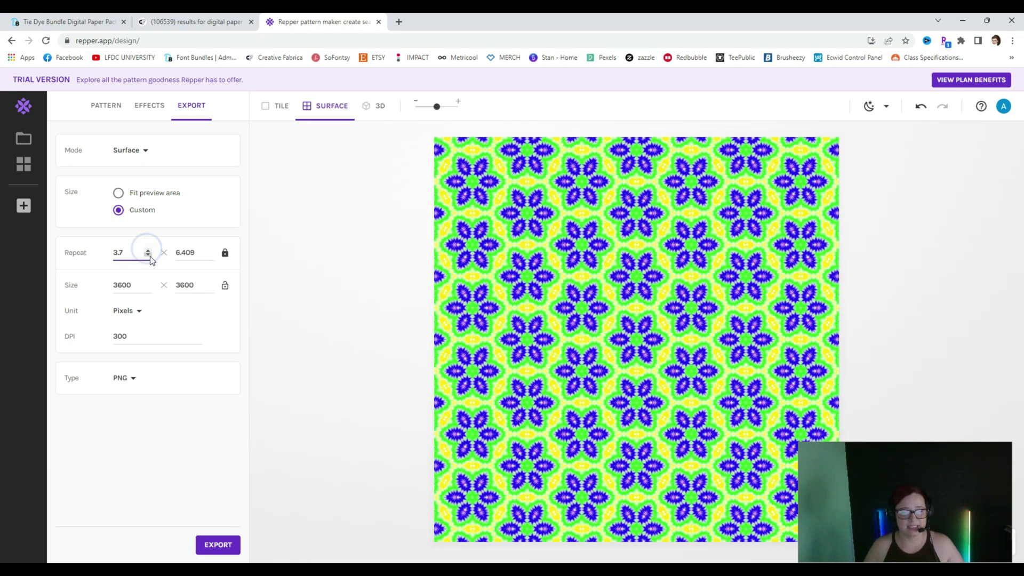
click(148, 255)
click(148, 255)
click(149, 255)
click(148, 255)
click(148, 255)
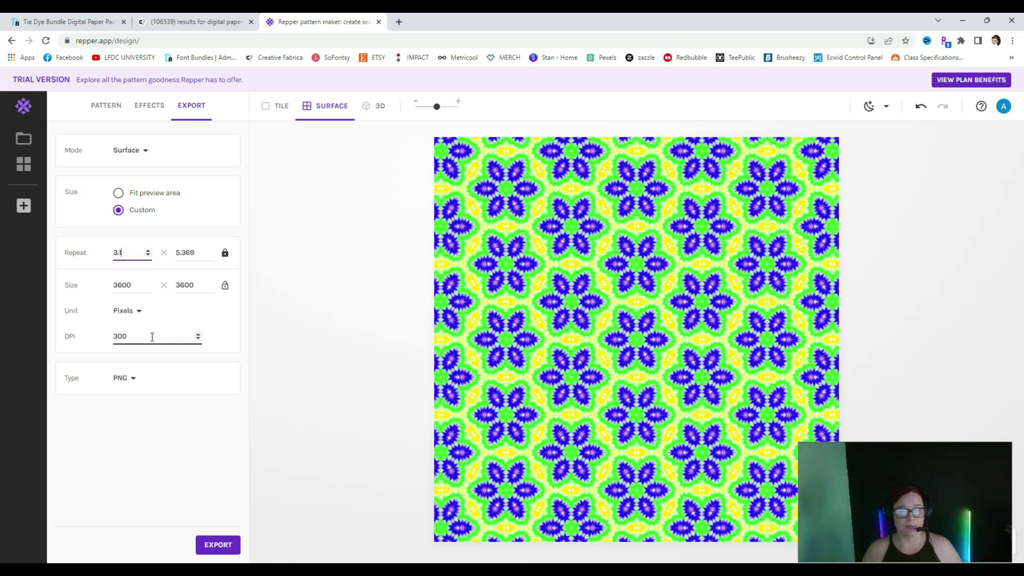
- Set the file type to JPEG and export the pattern as "Tie Dye Seamless pattern Test"
click(133, 379)
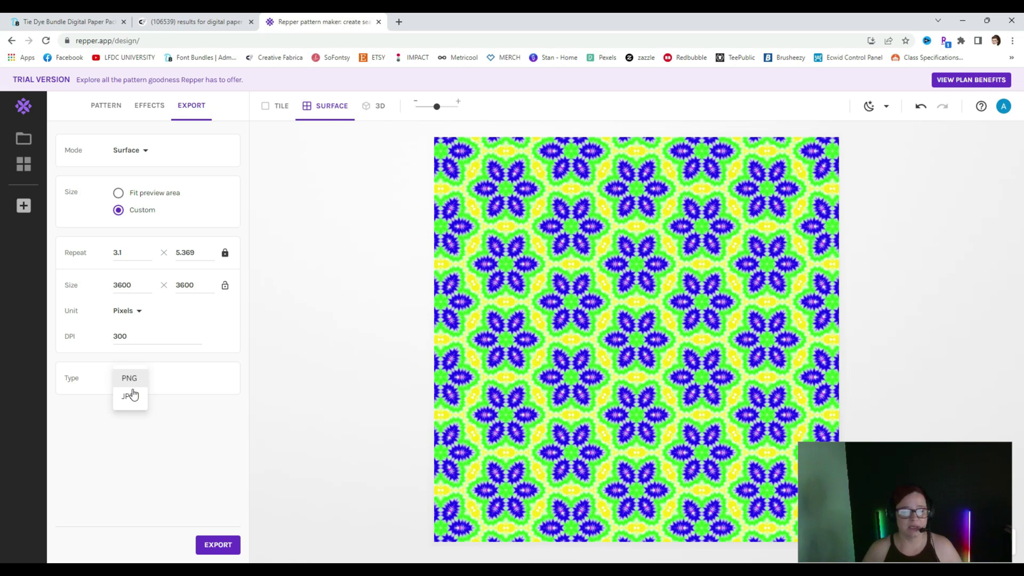
click(131, 398)
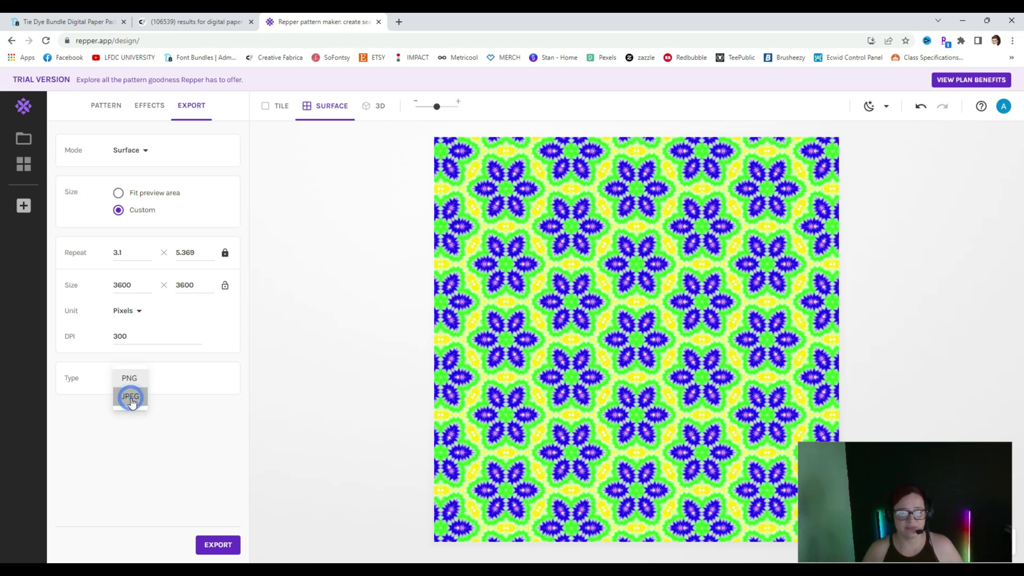
click(219, 543)
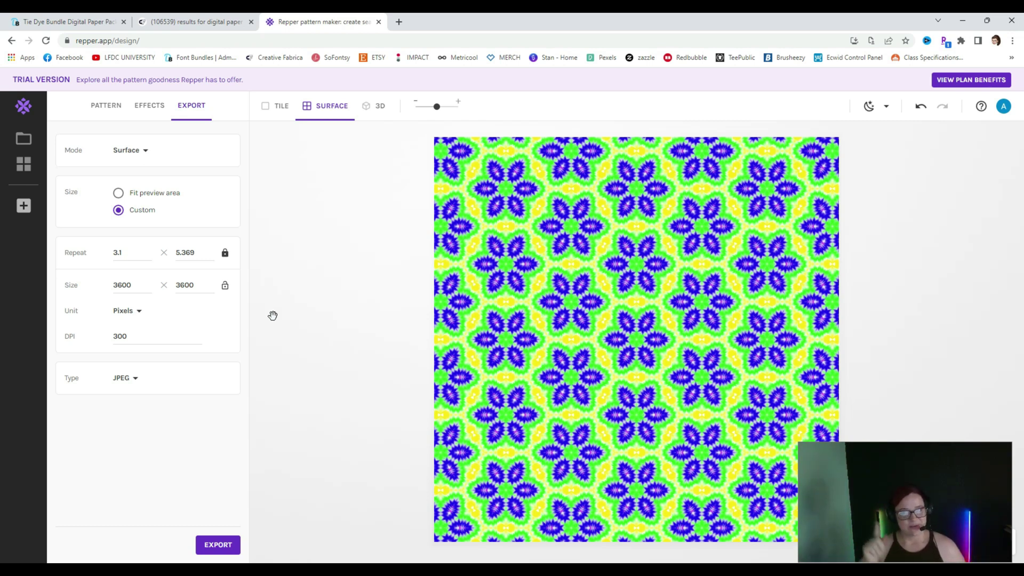
- Move the selection up above the source image's center and export the new pattern as "Tie Dye Seamless pattern Test 2"
click(106, 105)
mouse_move(149, 299)
mouse_down()
mouse_move(171, 290)
mouse_move(160, 288)
mouse_up()
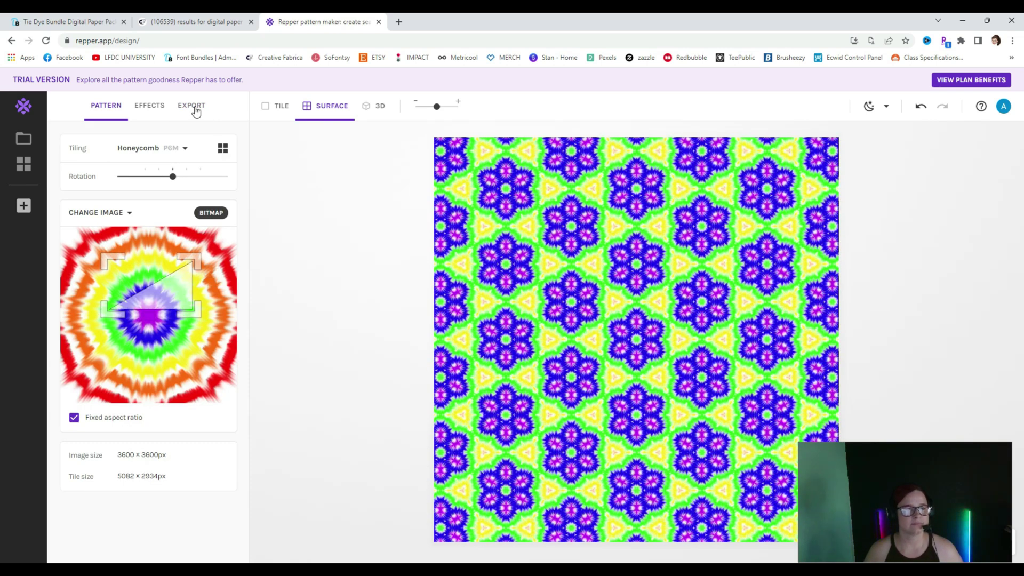
click(195, 111)
click(218, 544)
click(171, 181)
click(207, 453)
text(2)
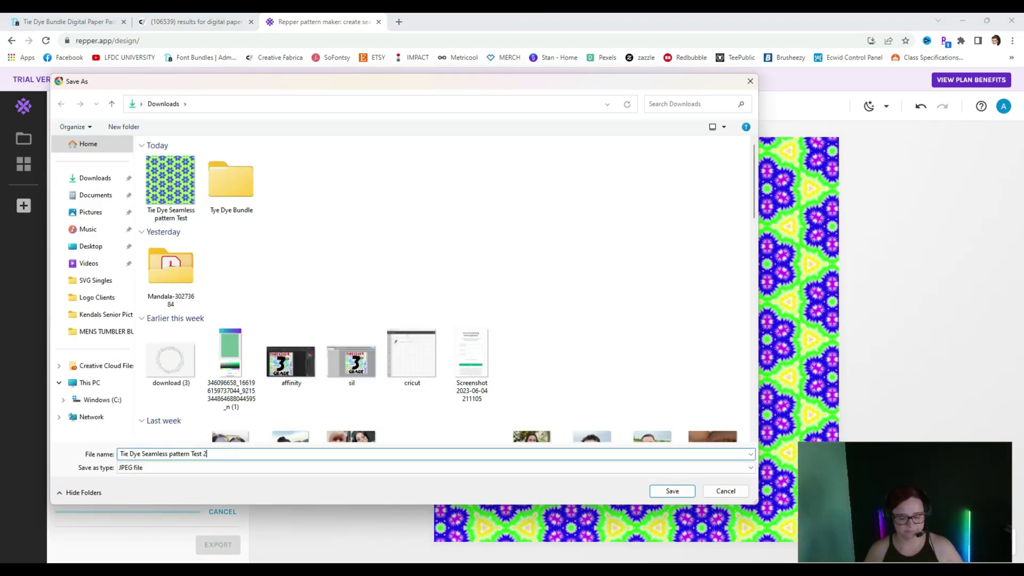
key(Return)
- Shift the selection down and right on the source image and export the pattern as "Tie Dye Seamless pattern Test 3"
click(106, 105)
drag(178, 253, 211, 298)
click(192, 105)
click(218, 544)
click(230, 181)
text(3)
key(Return)
- Choose another part of the source image and export the pattern as "Tie Dye Seamless pattern Test 4"
click(106, 105)
click(194, 105)
click(218, 544)
click(171, 181)
click(248, 454)
key(BackSpace)
text(4)
key(Return)
- Change the selection for a denser green and blue pattern and export it as "Tie Dye Seamless pattern Test 5"
click(106, 105)
click(189, 105)
click(218, 544)
click(184, 211)
double_click(204, 453)
text(5)
key(Return)
- Change the selection for a pattern with red outlines and blue stars and export it as "Tie Dye Seamless pattern Test 6"
click(106, 105)
click(190, 105)
click(218, 544)
click(170, 181)
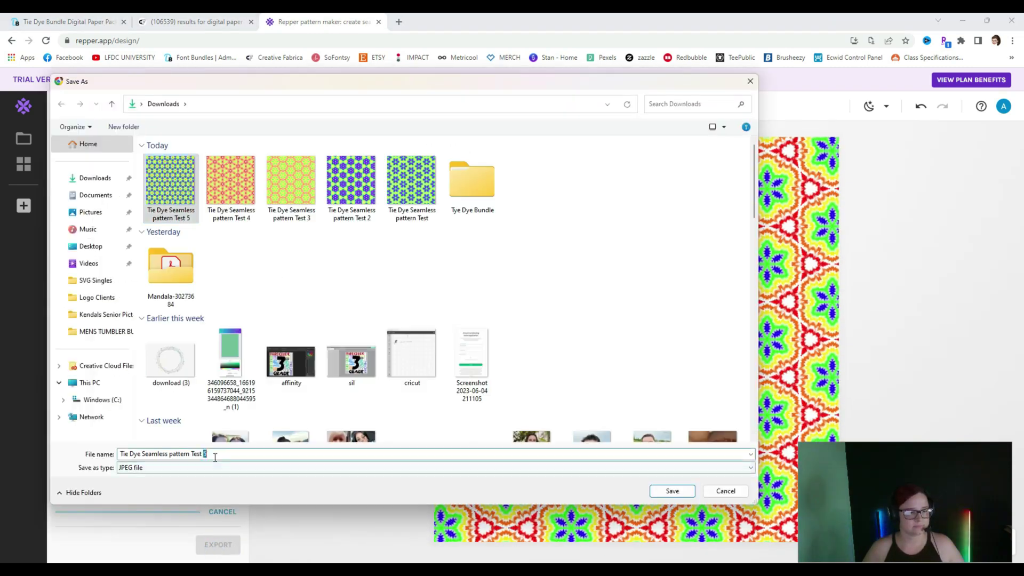
text(6)
key(Return)
- Reposition the selection on the source image and export the pattern as "Tie Dye Seamless pattern Test 7"
click(106, 105)
drag(180, 330, 184, 352)
click(124, 215)
key(Escape)
drag(160, 299, 183, 347)
click(189, 105)
click(218, 545)
text(7)
key(Return)
- Export the yellow and green pattern from the selection below and right of the image center as "Tie Dye Seamless pattern Test 8"
click(106, 105)
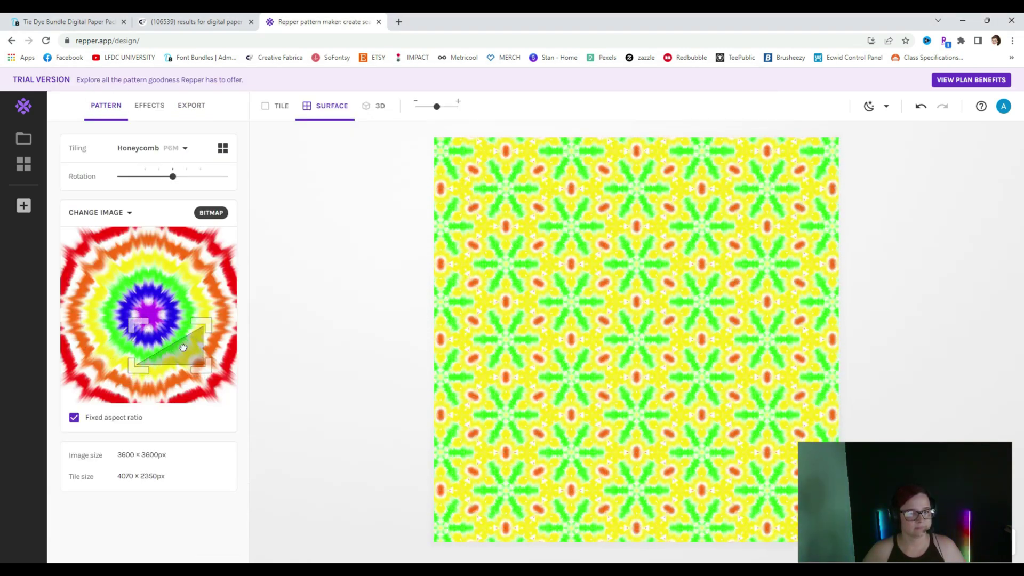
click(190, 105)
click(218, 544)
text(8)
key(Return)
- Move the selection up and left on the source image and export the pattern as "Tie Dye Seamless pattern Test 9"
click(106, 105)
drag(182, 347, 150, 294)
click(189, 105)
click(218, 544)
text(9)
key(Return)
- Adjust the selection left of the image center and export the purple and yellow pattern as "Tie Dye Seamless pattern Test 10"
click(106, 105)
click(190, 105)
click(218, 544)
text(10)
key(Return)
click(114, 105)
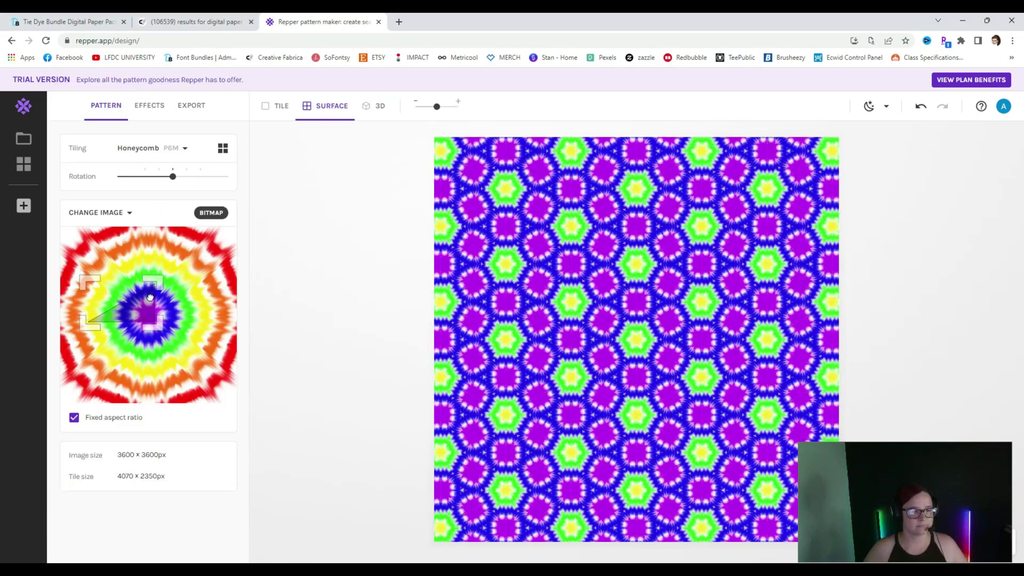
click(190, 105)
click(218, 544)
key(Return)
text(n11)
key(Return)
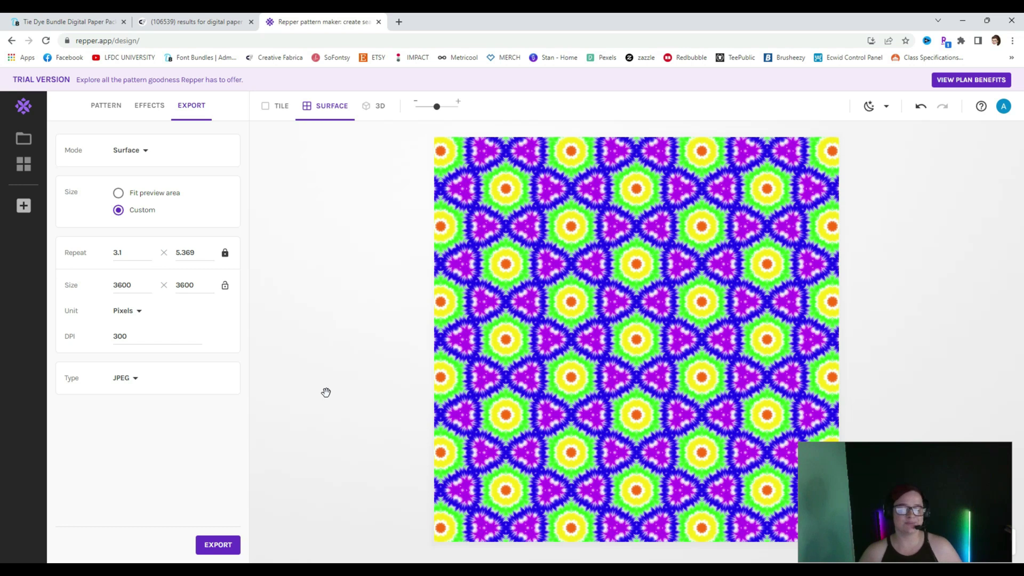
- Switch to Affinity Designer, open the Digital Papers template and clear the selection
mouse_move(560, 569)
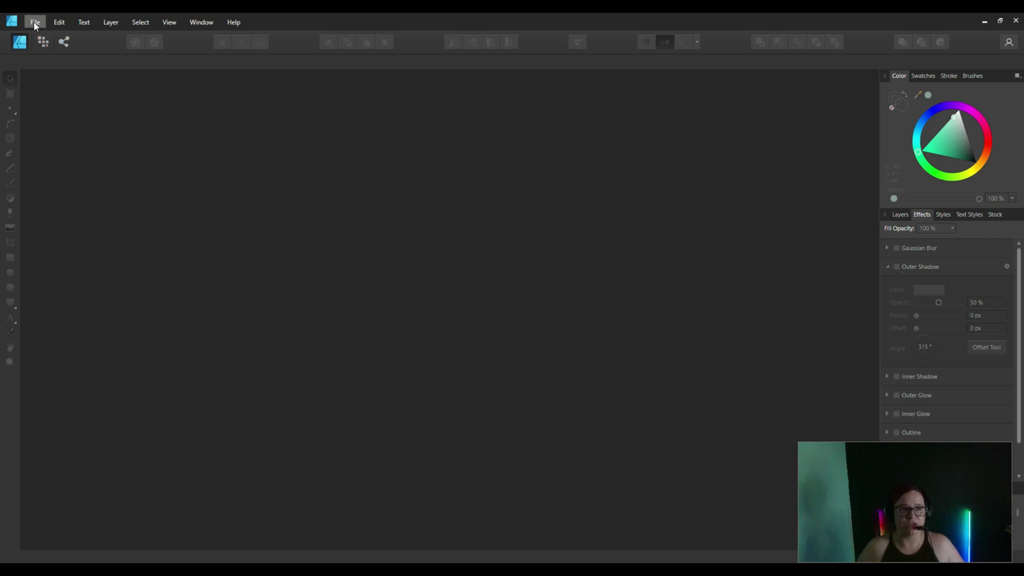
click(34, 22)
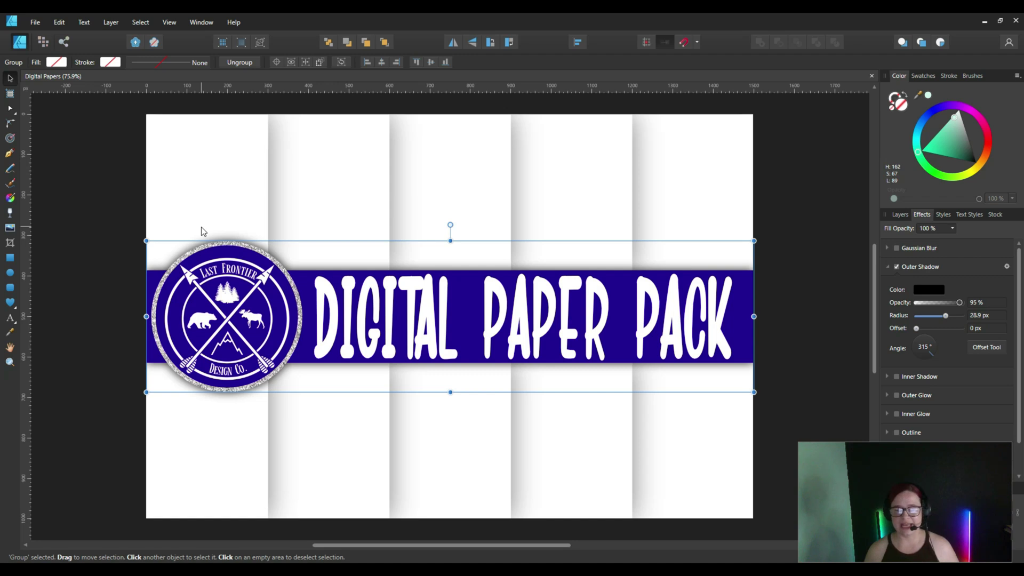
click(136, 179)
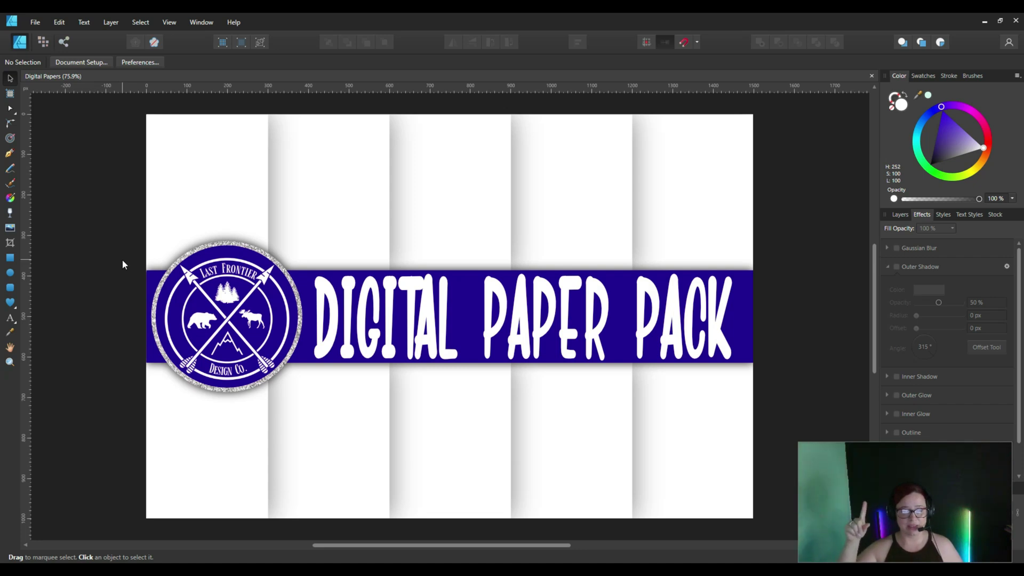
- Turn on inserting inside the selection and insert the purple and yellow pattern into the first upper white rectangle
click(194, 171)
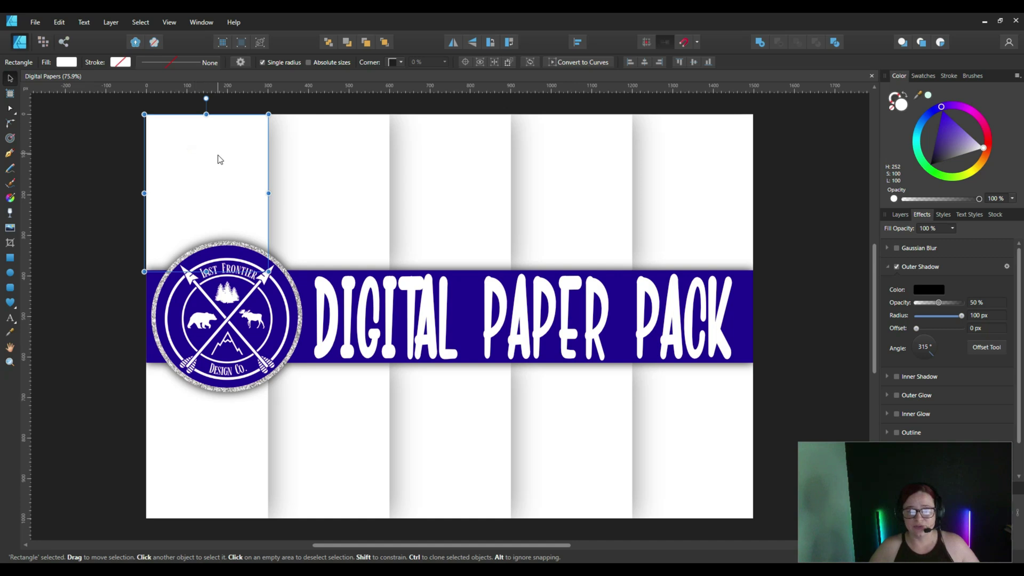
click(940, 43)
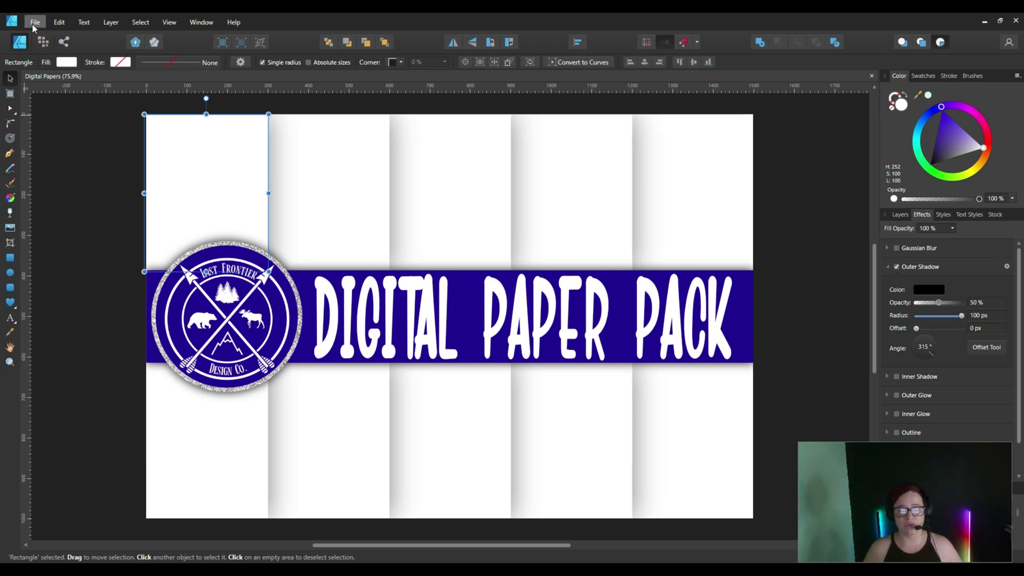
key(ctrl+v)
- Place the yellow and green pattern inside the second upper rectangle and the green pattern with blue flowers inside the third
click(323, 149)
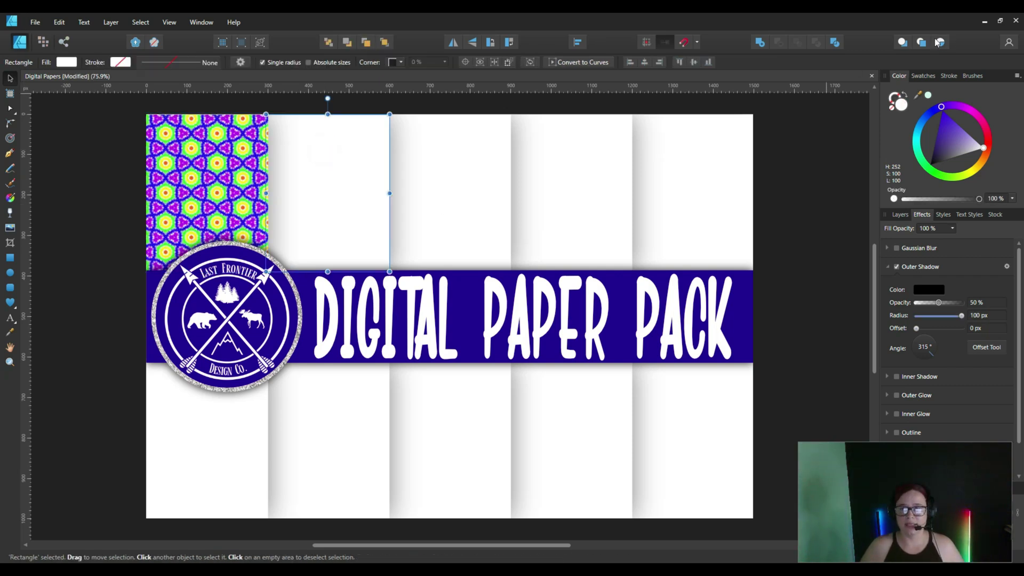
click(36, 21)
click(48, 160)
double_click(281, 222)
click(421, 229)
click(35, 21)
click(32, 183)
double_click(224, 112)
- Place the purple and blue pattern inside the fourth upper rectangle and the red-outlined pattern with blue stars inside the fifth
click(35, 22)
click(32, 183)
double_click(224, 112)
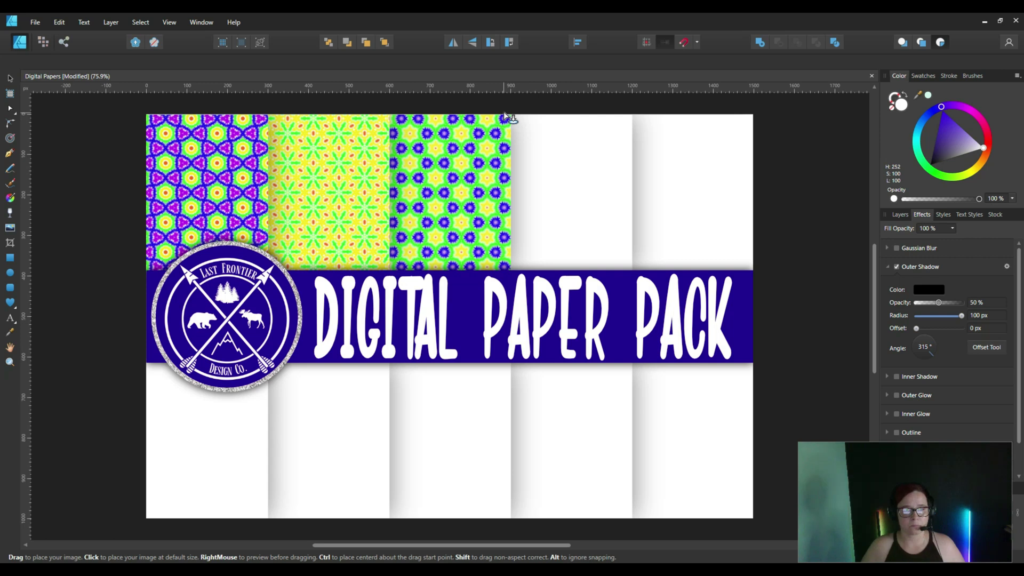
click(507, 116)
click(35, 22)
click(21, 195)
double_click(354, 119)
click(633, 115)
- Fill the first three lower rectangles with the orange and green pattern and the two blue flower patterns
click(208, 442)
click(35, 22)
click(32, 195)
click(208, 373)
drag(251, 341, 409, 505)
click(507, 423)
- Place "Tie Dye Seamless pattern Test 6" inside the fourth lower rectangle, sized to cover it
click(580, 416)
click(35, 22)
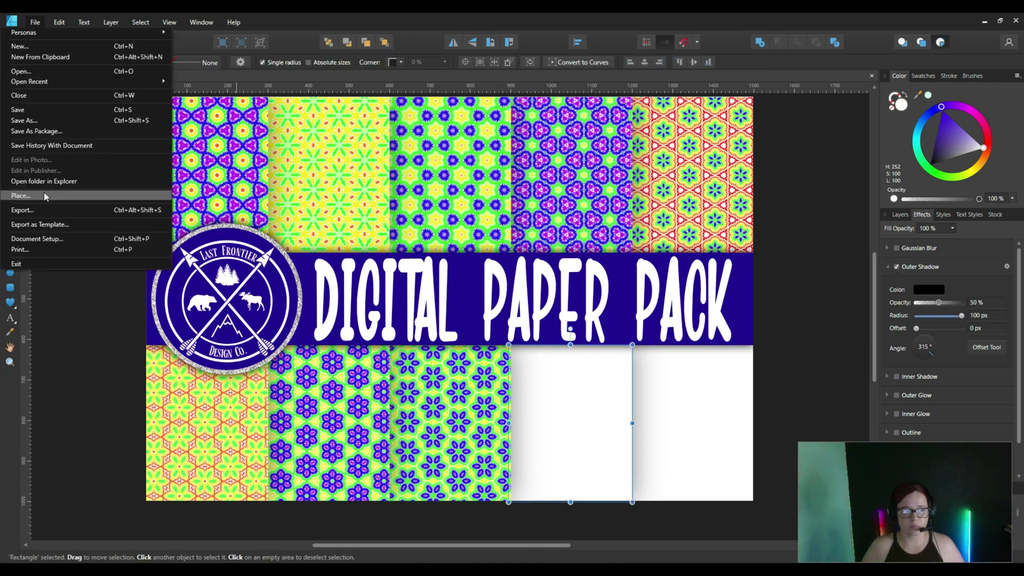
click(22, 195)
drag(260, 21, 361, 64)
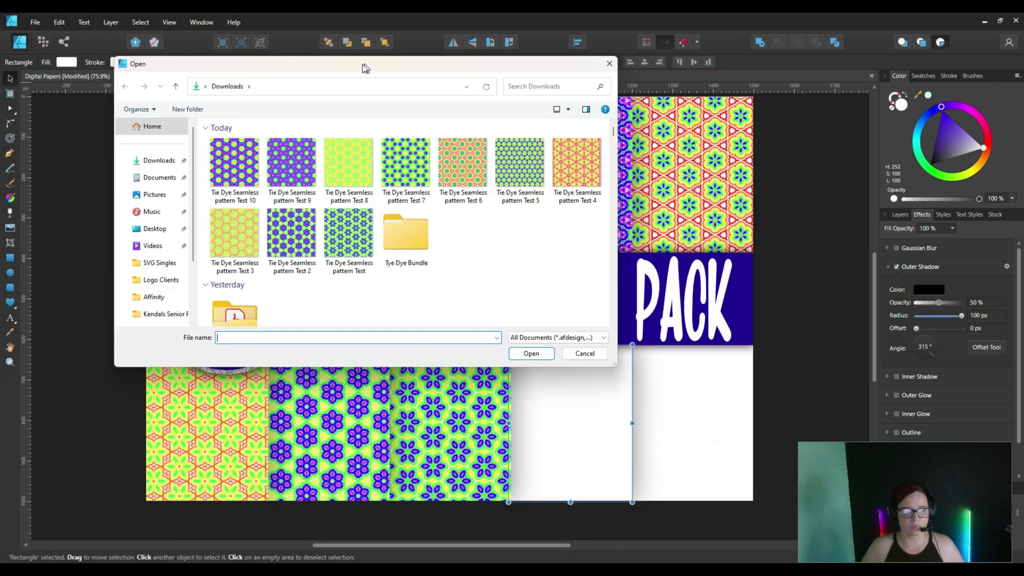
double_click(462, 161)
drag(511, 346, 663, 521)
- Place the dense green and blue pattern inside the fifth lower rectangle
click(699, 421)
click(35, 22)
click(24, 195)
double_click(419, 221)
click(715, 480)
- Recolor the title banner and logo badge with the Color Picker, sampling blue and then pink from the lower patterns
click(745, 261)
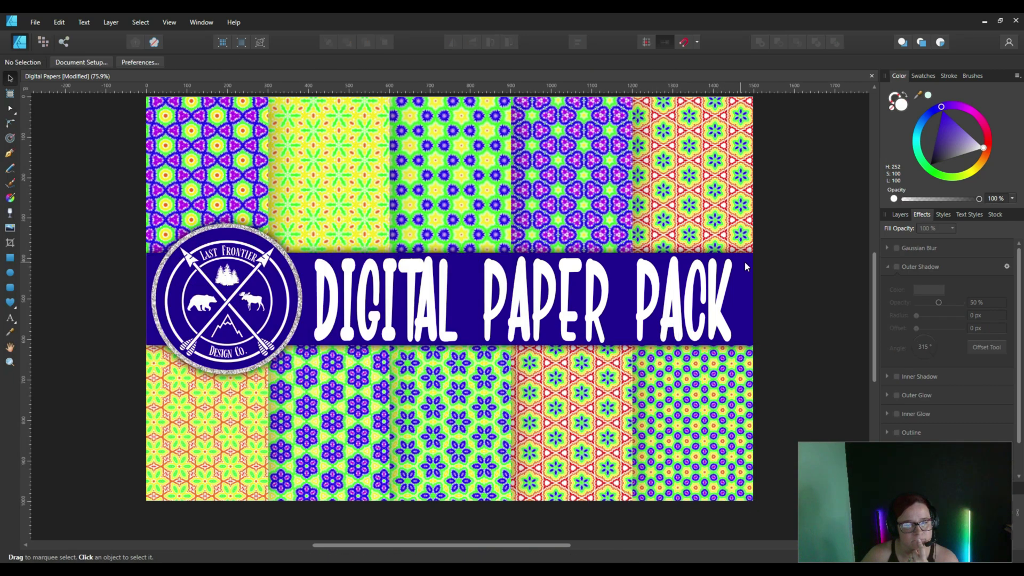
click(9, 334)
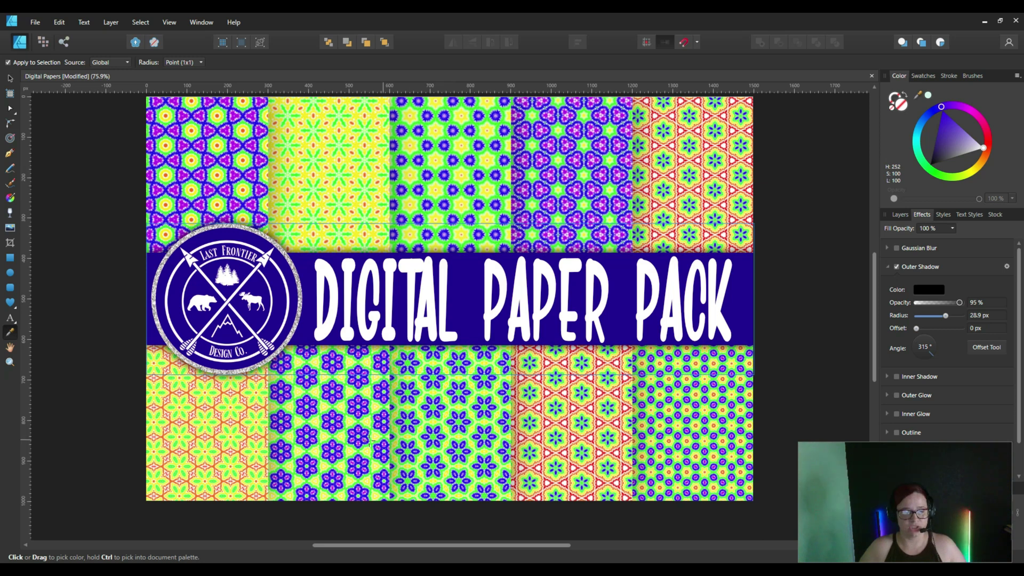
click(329, 435)
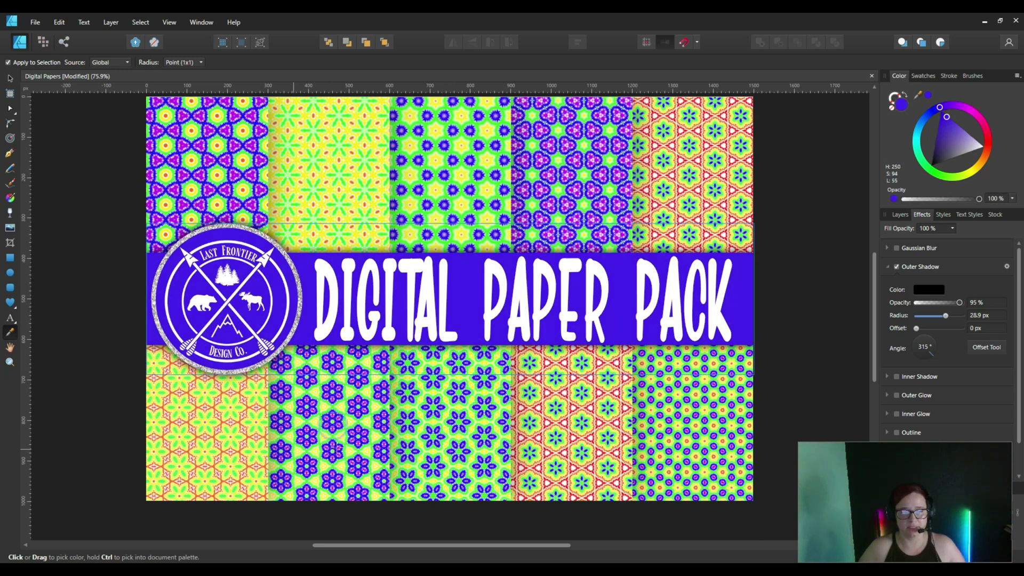
click(557, 423)
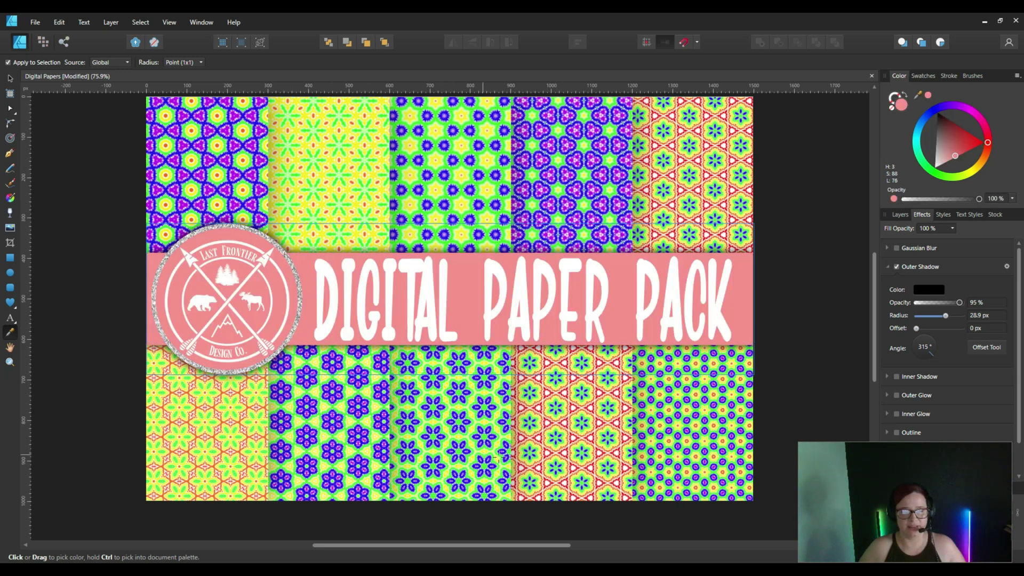
- Recolor the banner and logo badge with the Color Picker, sampling yellow and finally orange from the fifth lower pattern, and deselect
click(692, 397)
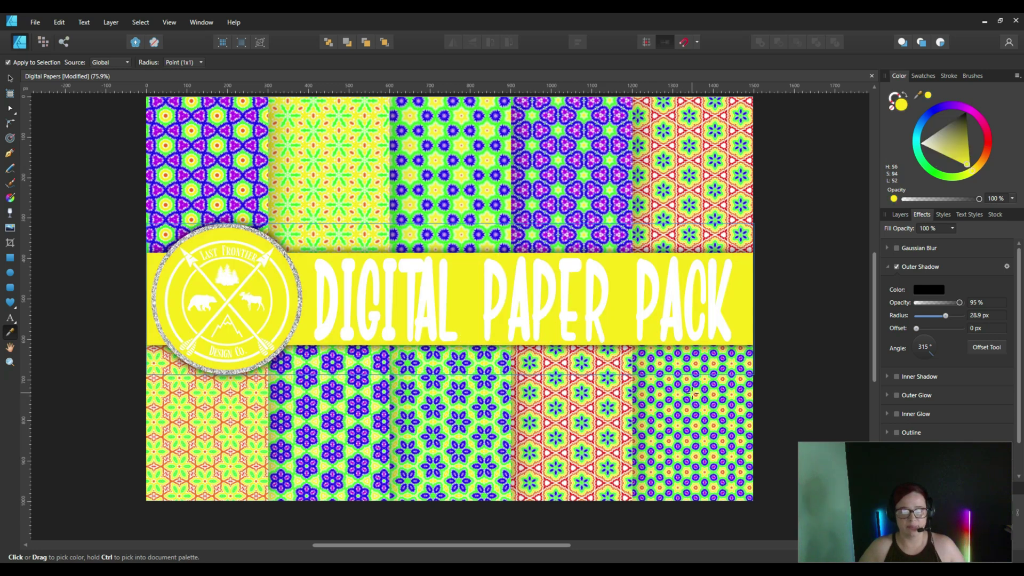
click(702, 406)
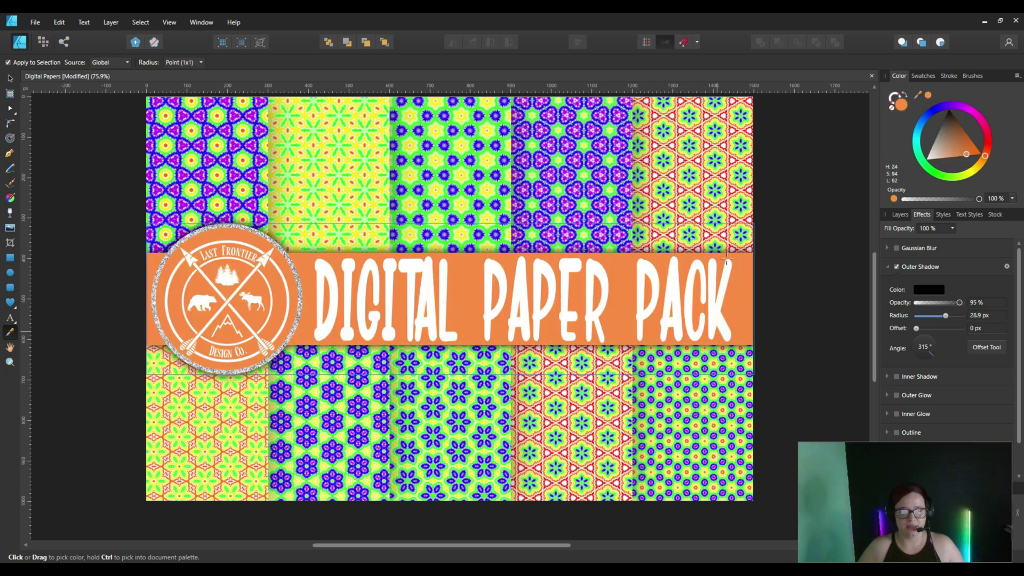
click(9, 78)
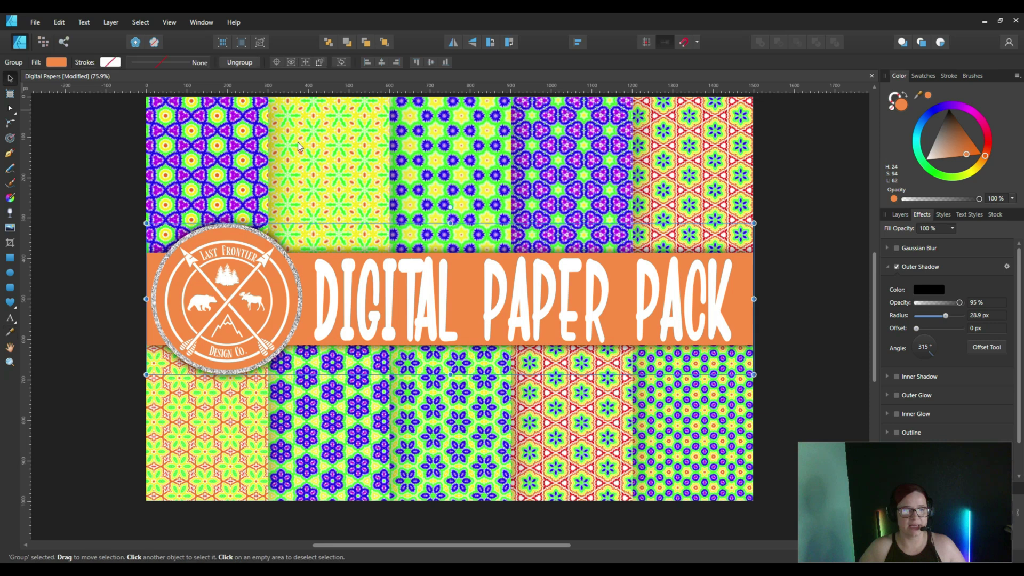
click(768, 193)
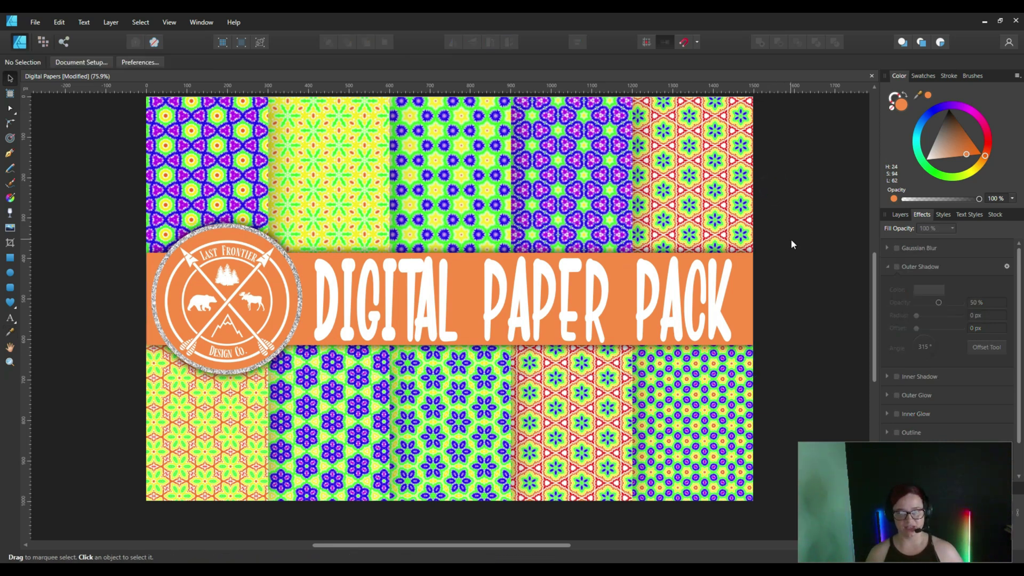
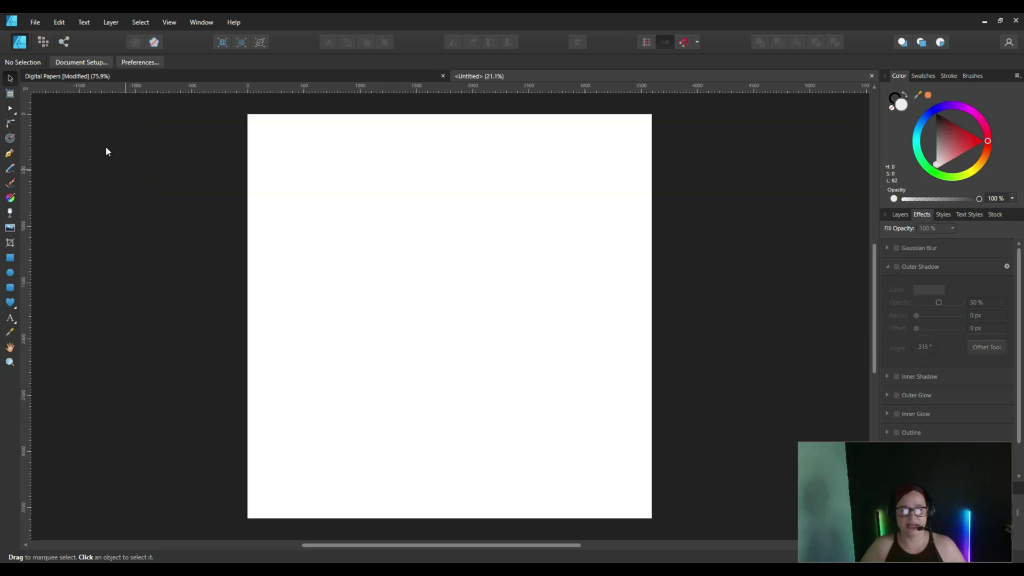
- Place "Tie Dye Seamless pattern Test 6" flush in the blank page's upper-left corner, scaled to about 49%
click(28, 22)
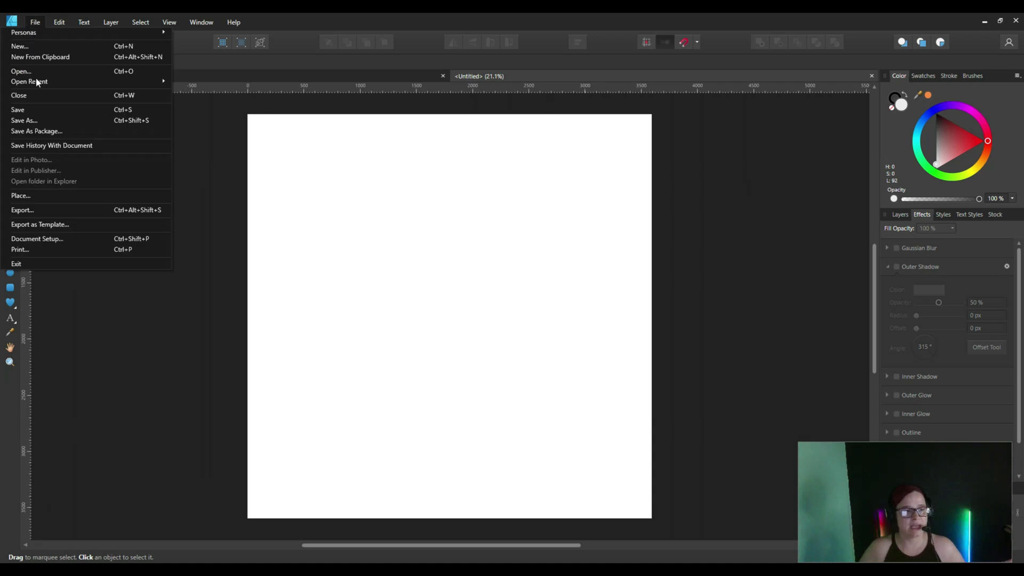
click(36, 194)
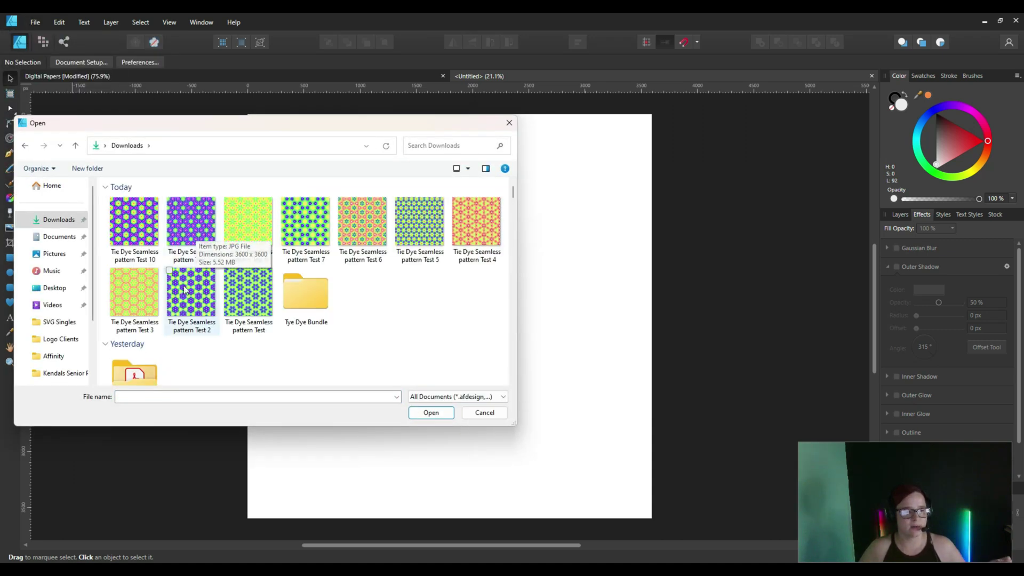
double_click(368, 232)
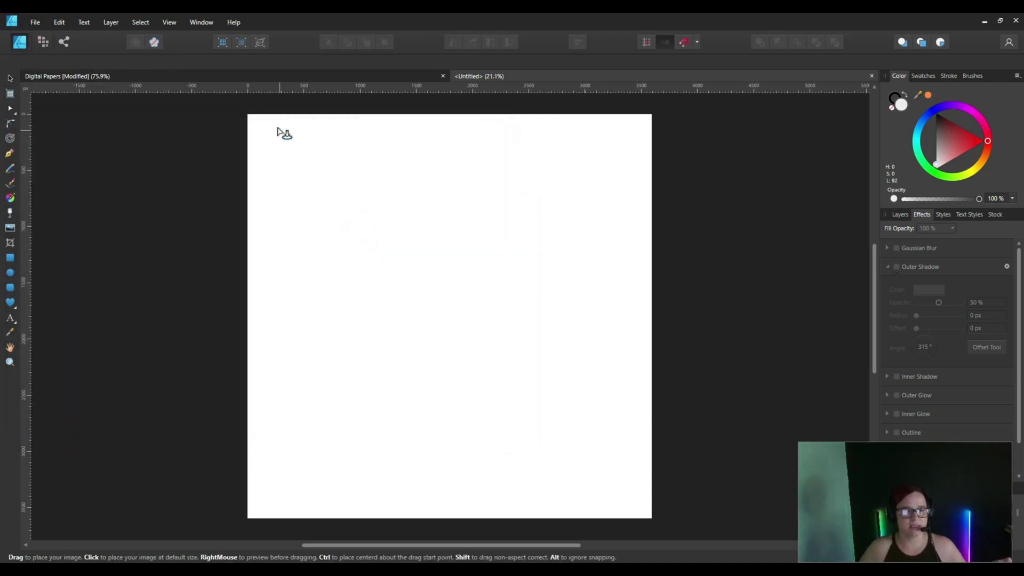
drag(259, 119, 451, 331)
drag(409, 261, 403, 260)
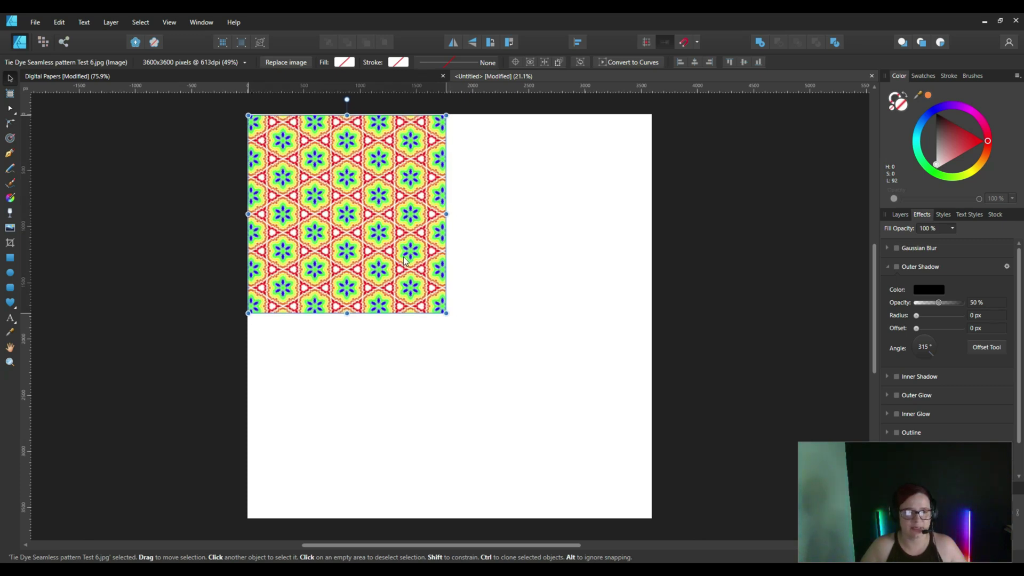
click(187, 278)
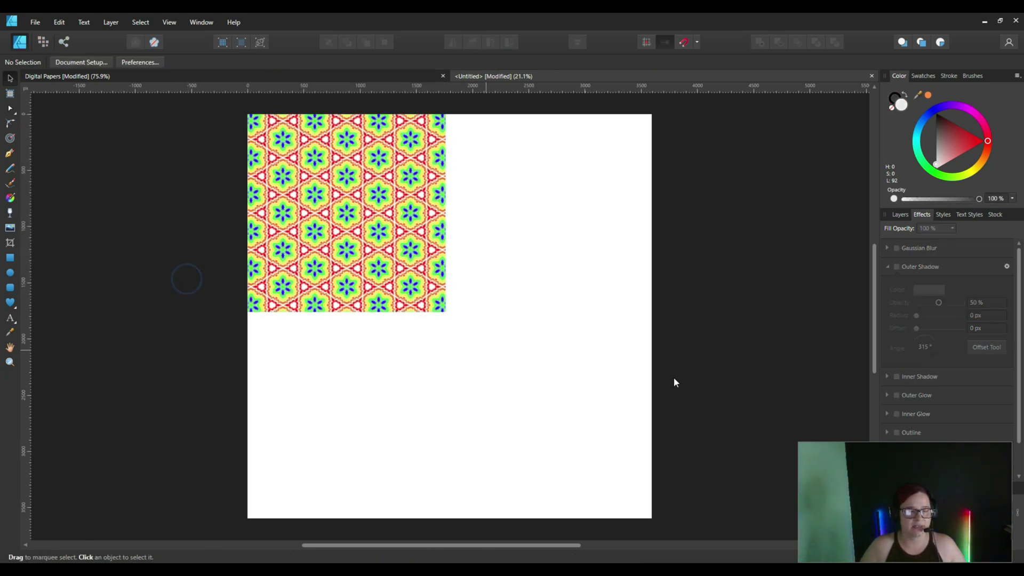
- Duplicate the pattern tile directly beside the original and overlap the copy slightly so the motifs merge across the vertical seam
click(422, 282)
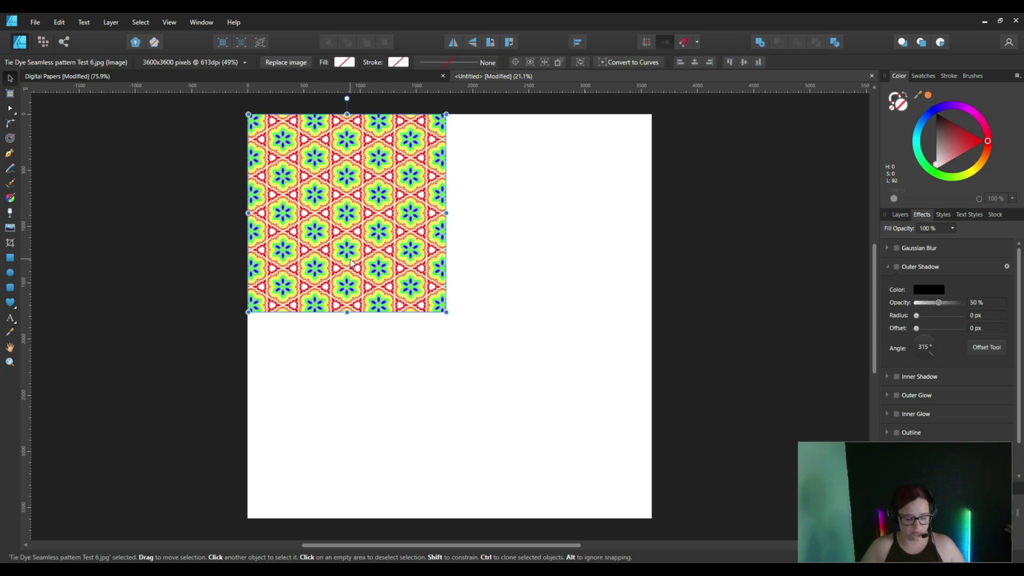
drag(351, 263, 548, 261)
click(692, 324)
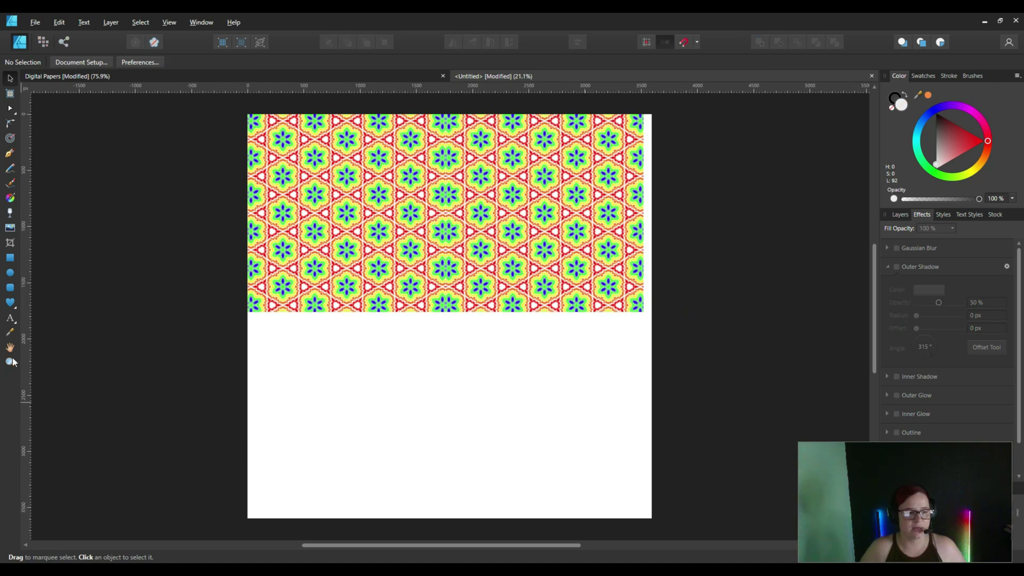
scroll(394, 208, up, 2)
click(546, 235)
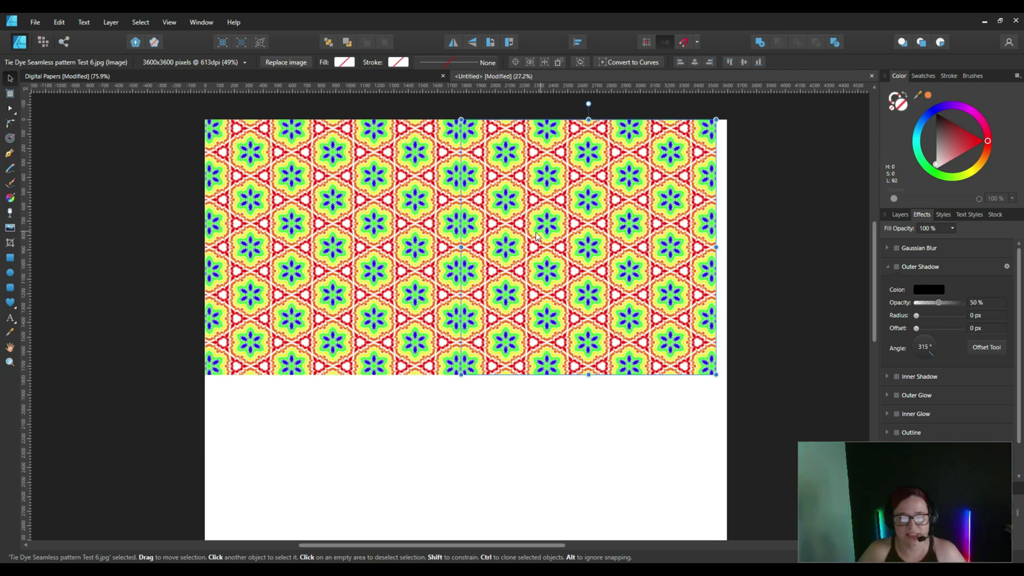
drag(537, 236, 529, 235)
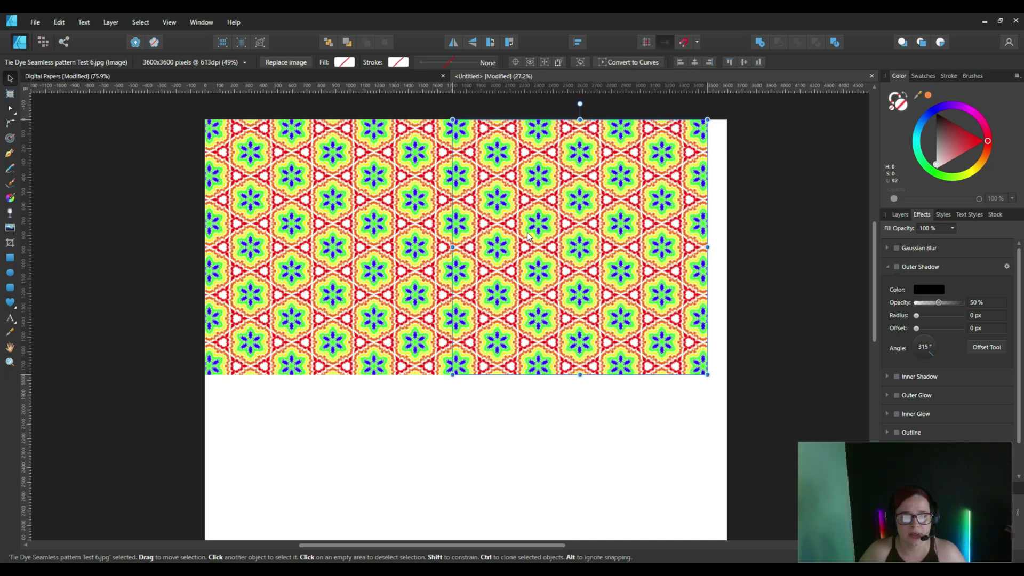
click(745, 259)
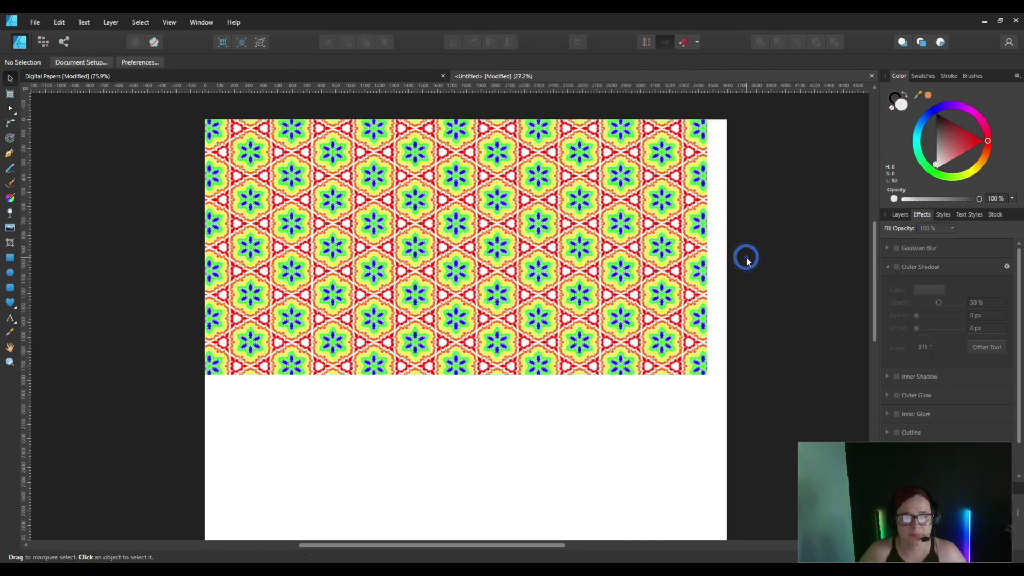
- Inspect the joined tiles at 100% zoom along the vertical seam and across the second tile, and return to the full page
click(9, 362)
drag(402, 222, 790, 215)
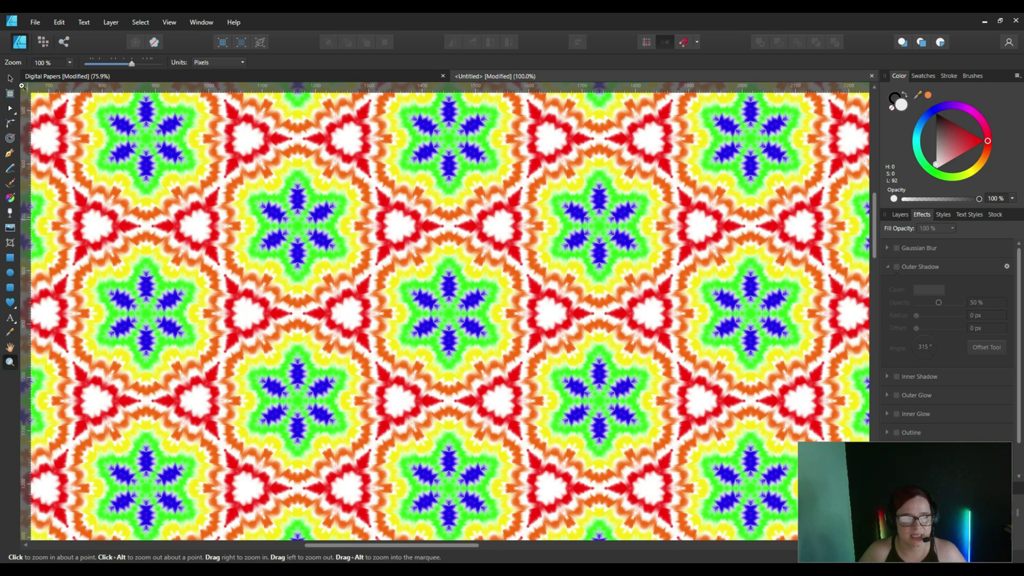
click(8, 80)
drag(549, 341, 441, 554)
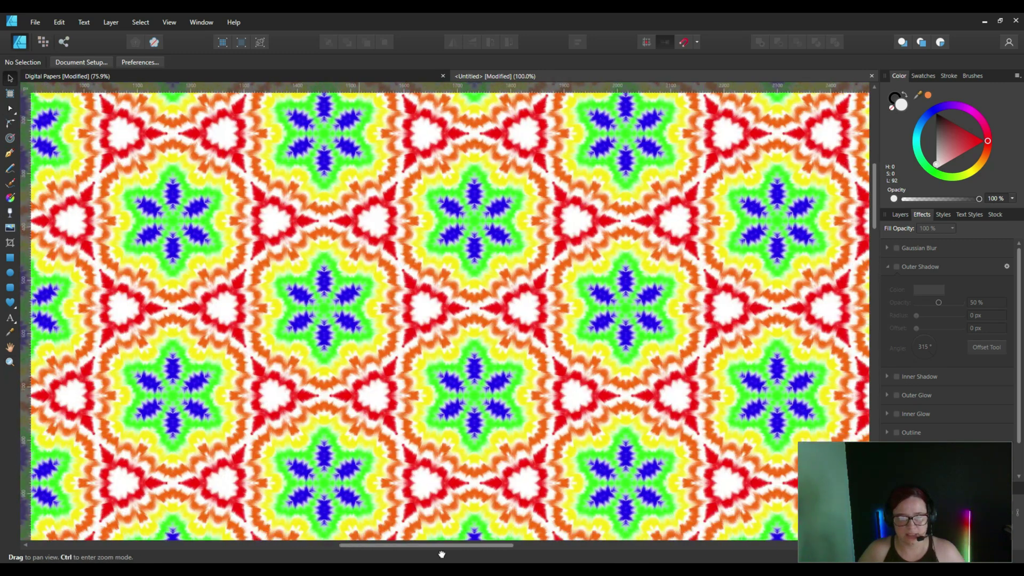
drag(709, 480, 580, 437)
scroll(629, 461, right, 10)
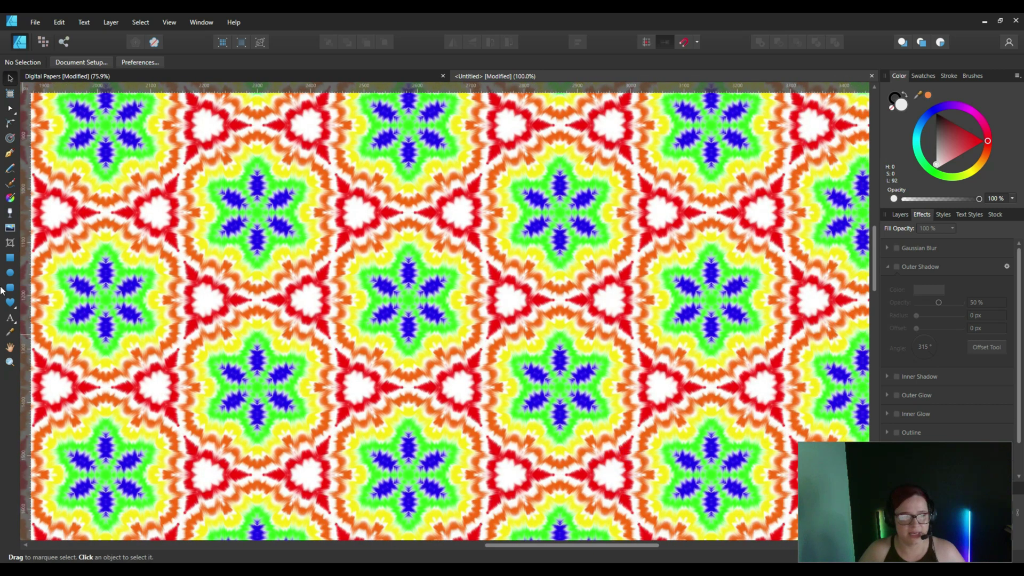
double_click(9, 347)
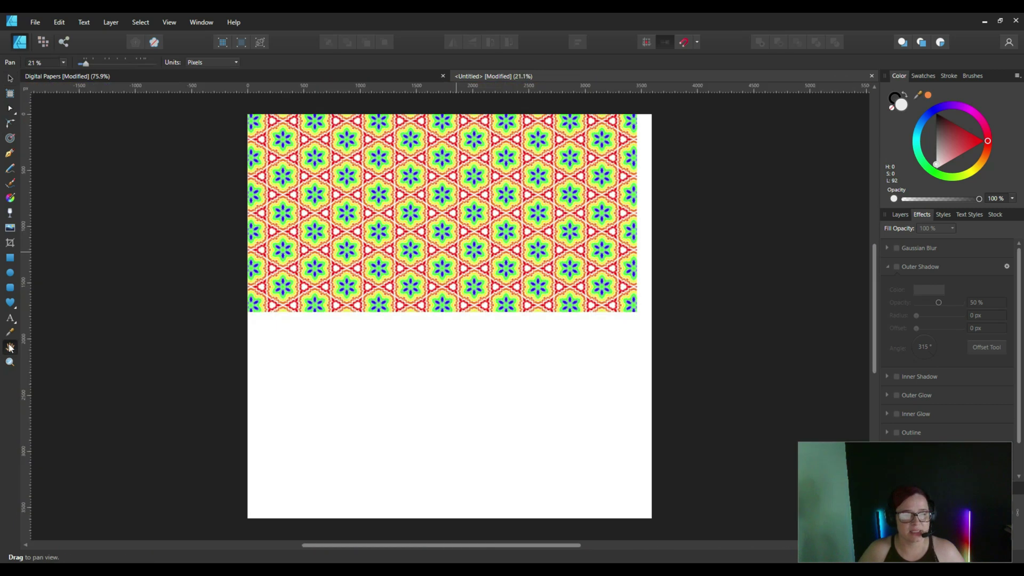
- Duplicate both pattern tiles together straight down to fill the lower half of the page
click(10, 79)
click(568, 248)
shift+click(372, 240)
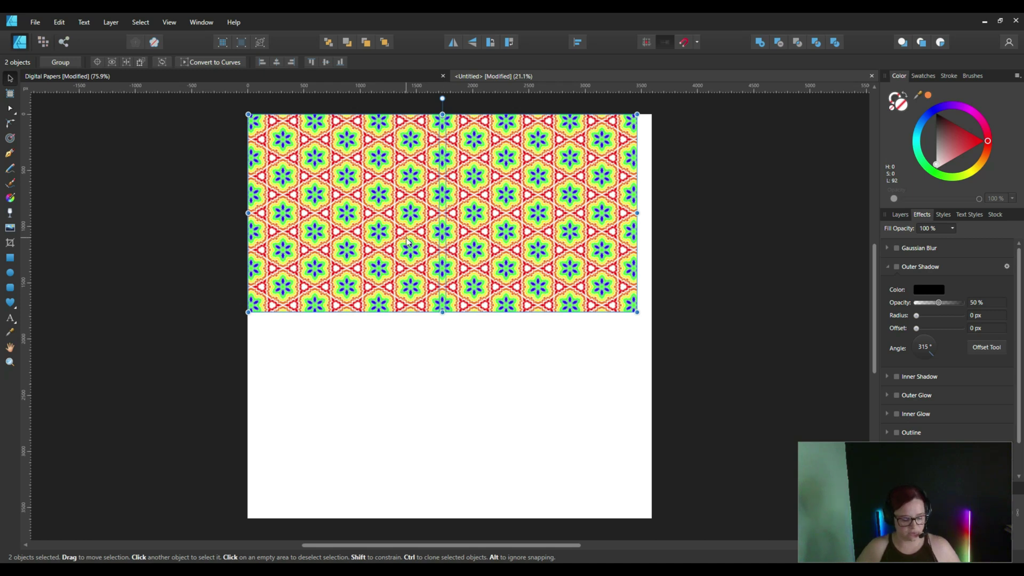
drag(413, 213, 414, 401)
- Group the two lower pattern tiles
key(z)
drag(332, 295, 344, 205)
click(10, 79)
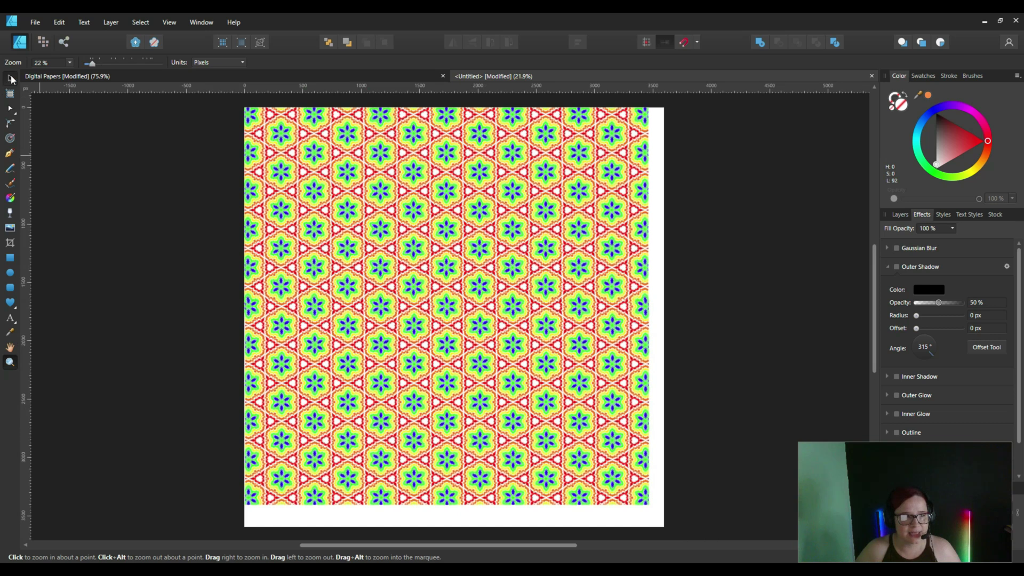
shift+click(399, 383)
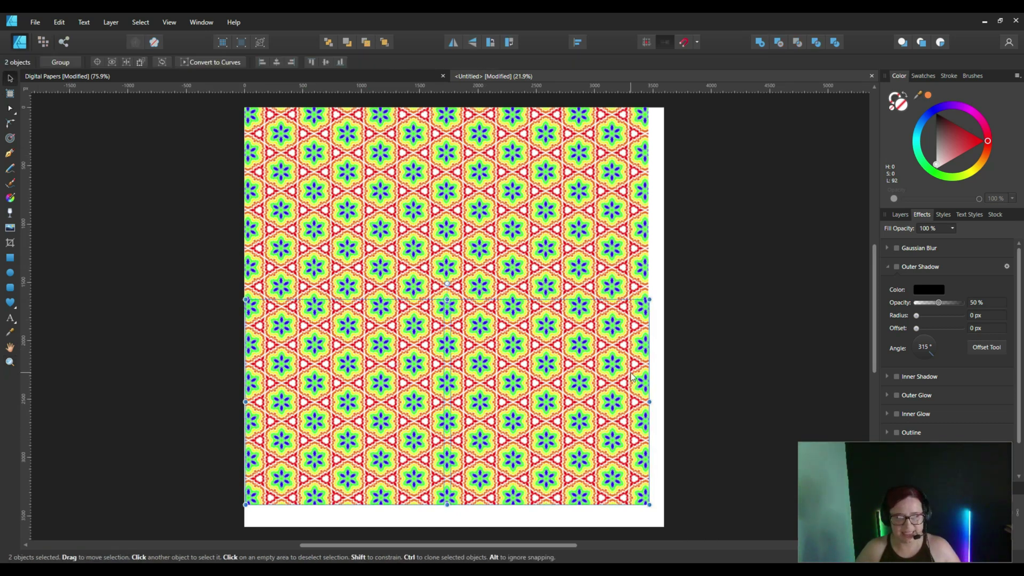
key(ctrl+g)
- Nudge the lower group up slightly so its flowers line up with the upper tiles across the horizontal seam
click(9, 362)
drag(419, 296, 685, 257)
click(9, 78)
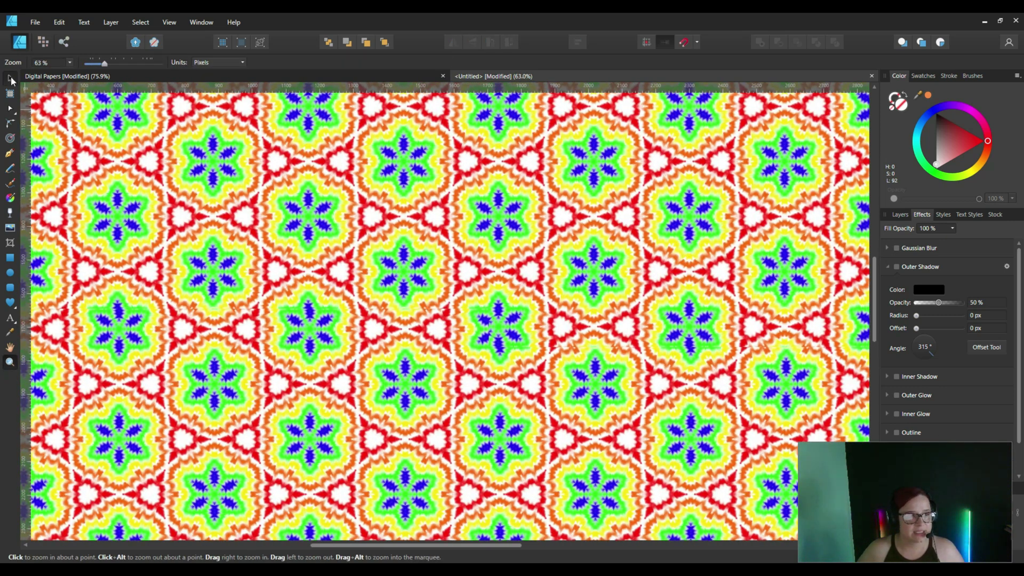
click(285, 427)
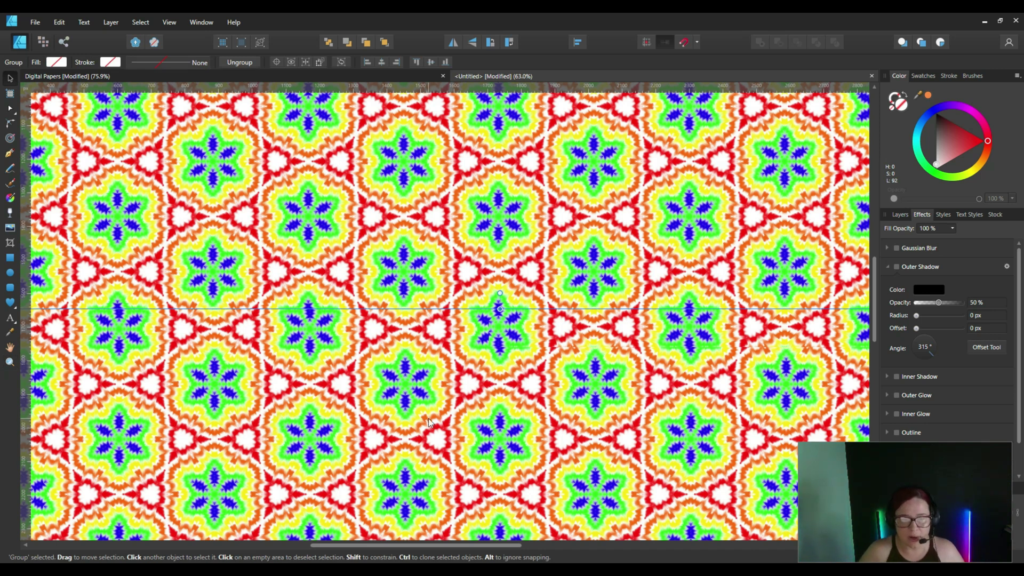
drag(483, 387, 481, 383)
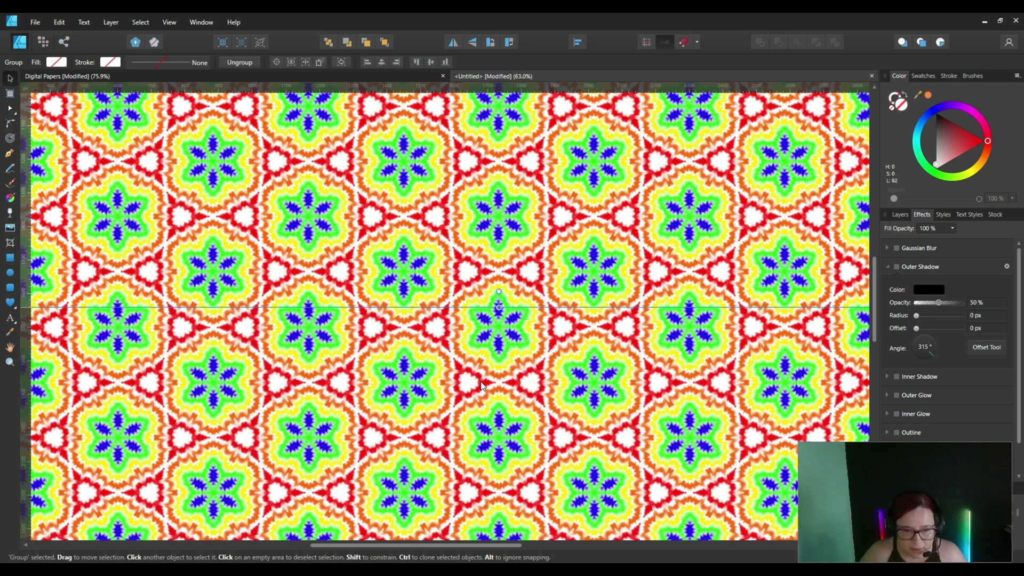
double_click(292, 235)
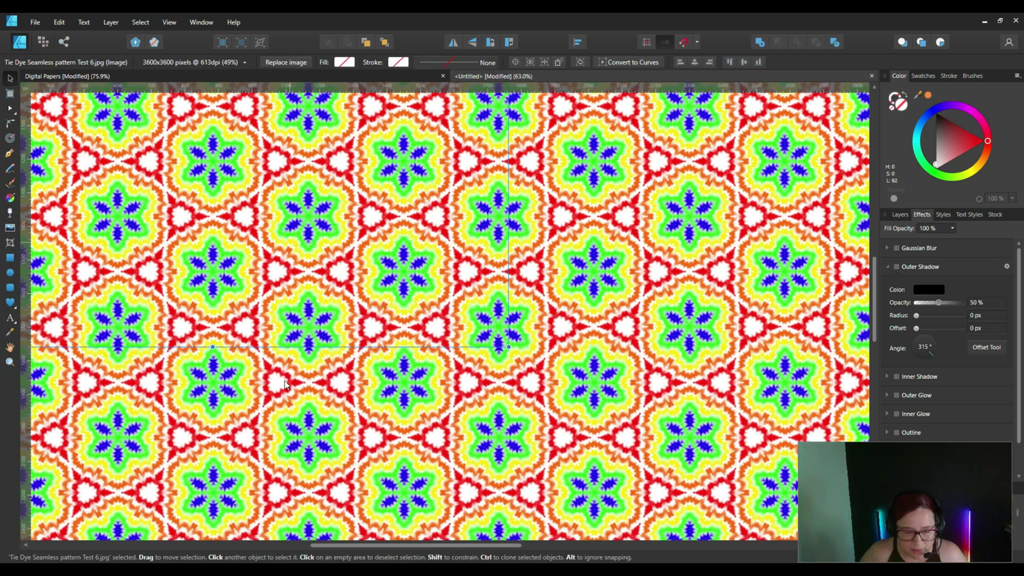
click(373, 479)
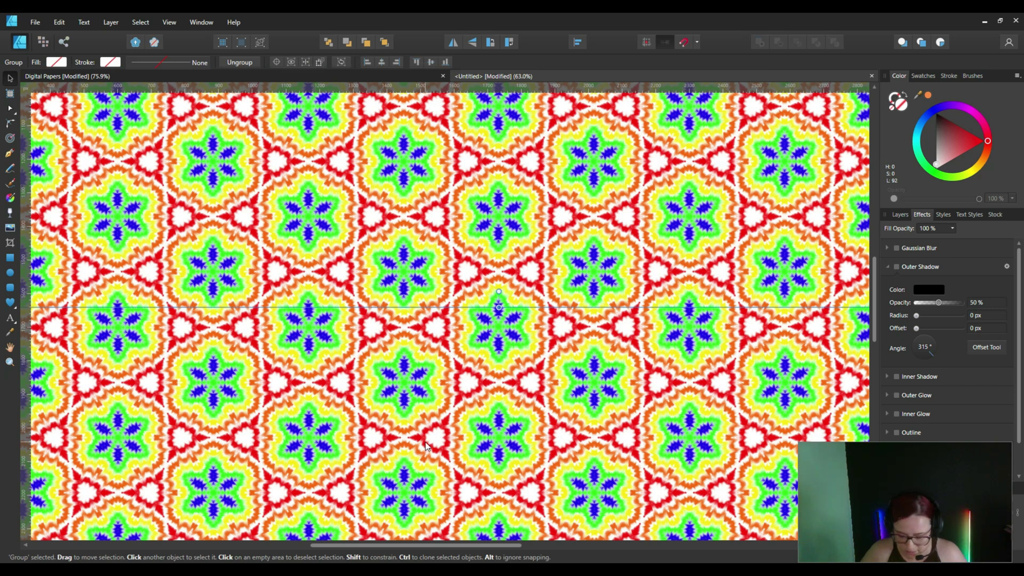
double_click(322, 192)
double_click(9, 348)
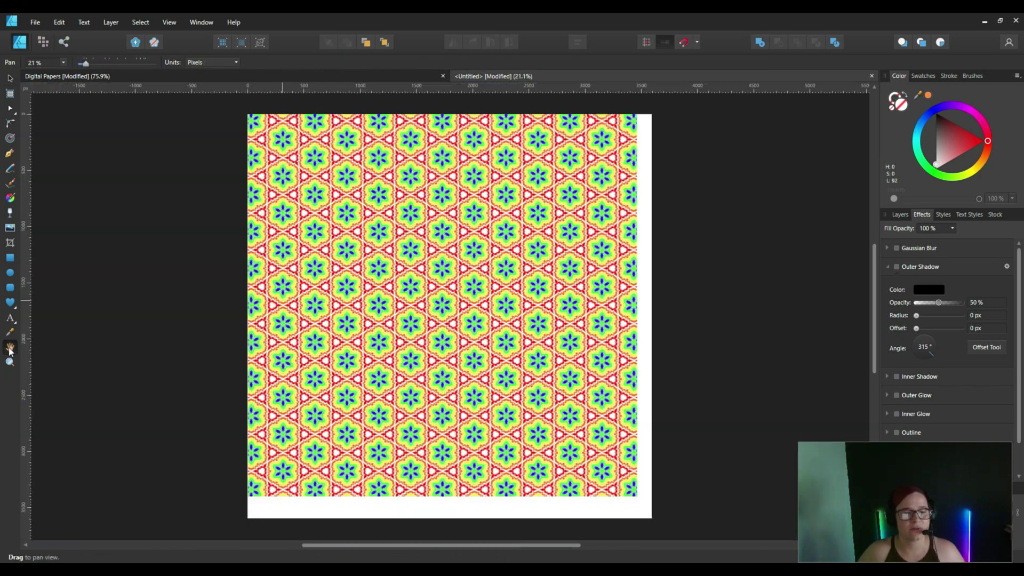
- Select all the tiles and scale them proportionally to cover the entire page, and deselect
click(10, 80)
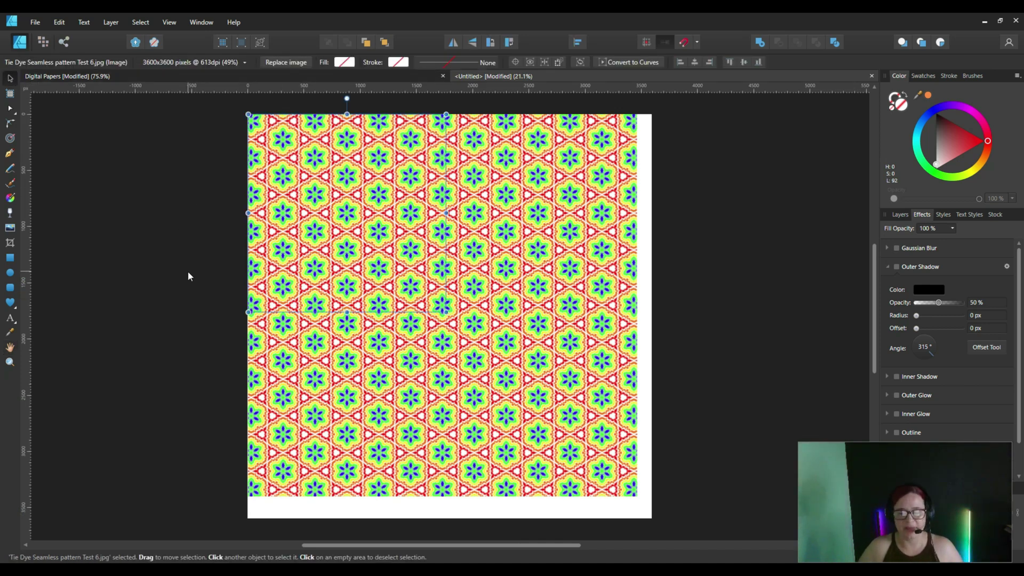
key(ctrl+a)
drag(640, 497, 652, 518)
click(711, 479)
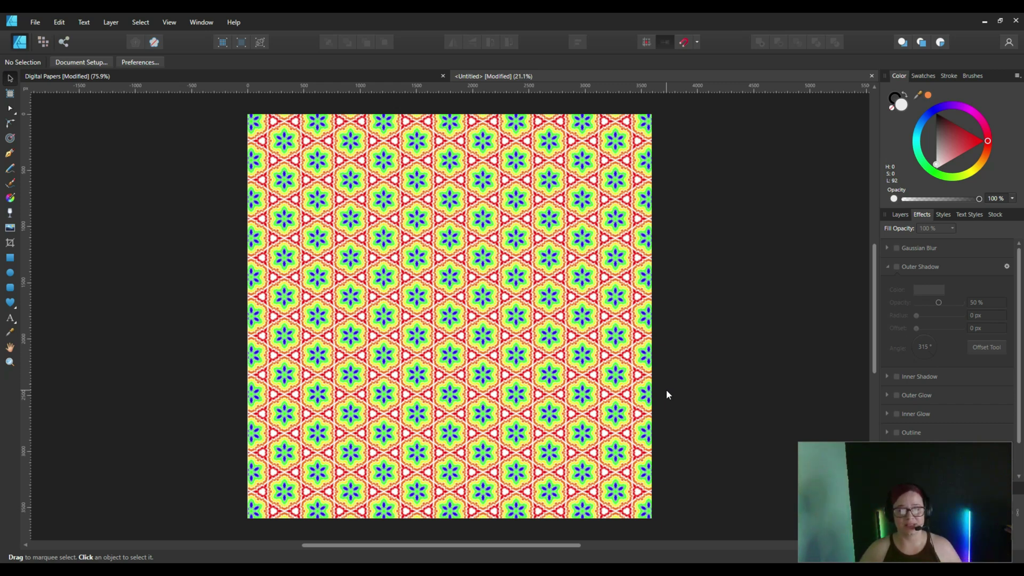
- Switch to the Repper pattern maker in the browser
key(alt+Tab)
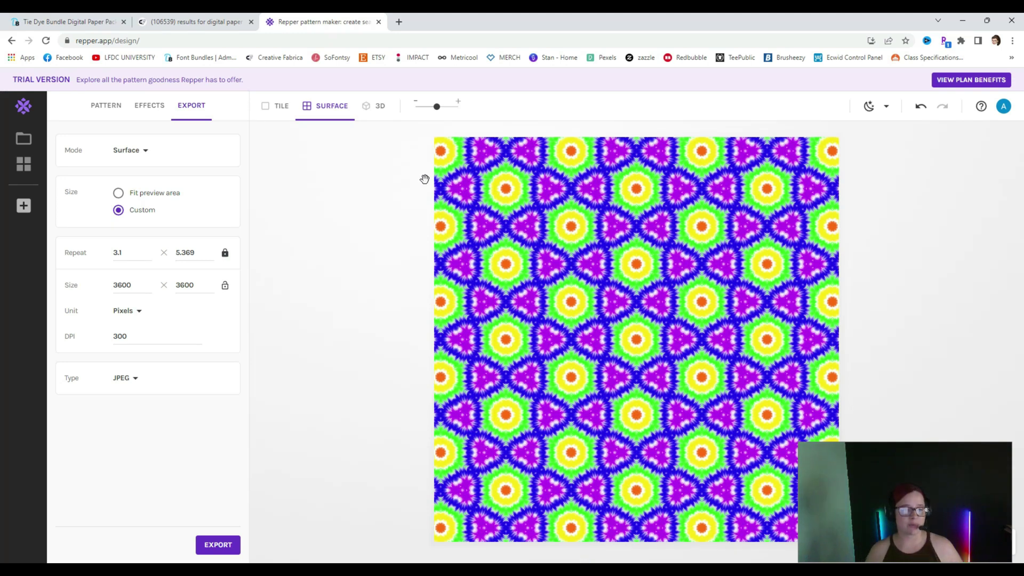